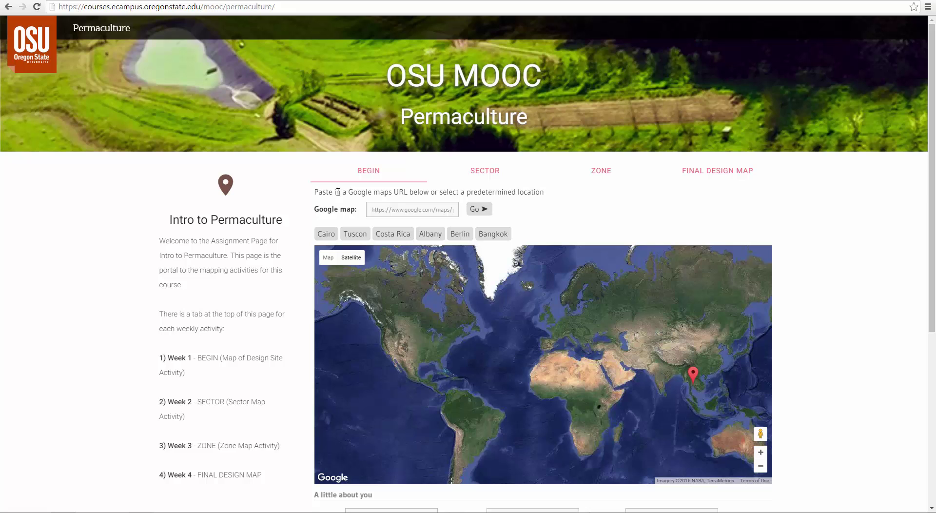
# Step: Look at the Sector and Zone activities, then return to the site setup activity
pyautogui.click(491, 174)
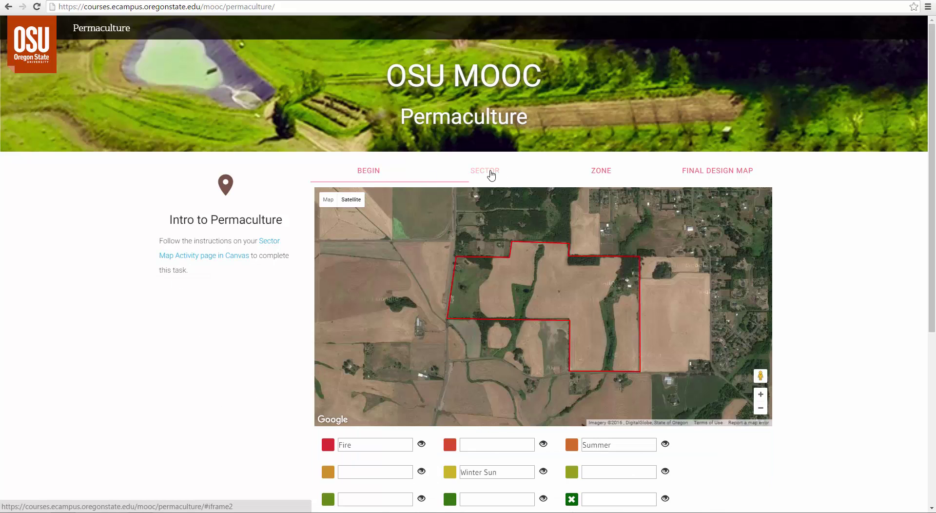
pyautogui.click(599, 174)
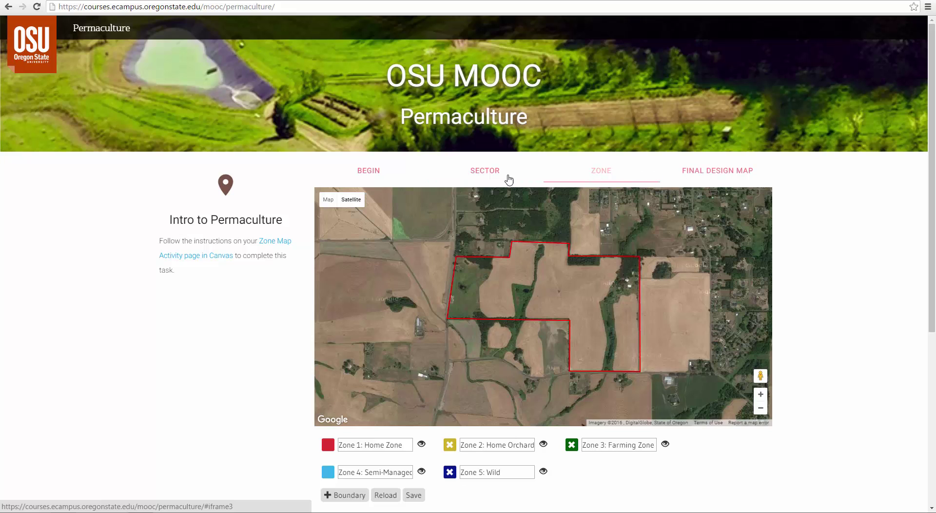
pyautogui.click(354, 181)
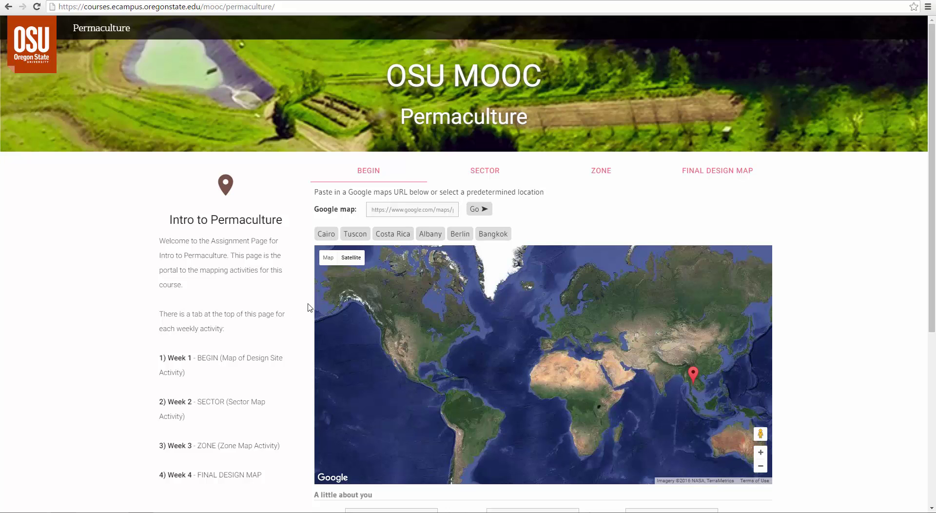
# Step: Preview the Cairo, Tucson, Costa Rica, Albany, Berlin and Bangkok presets, then reload to restore Albany
pyautogui.click(327, 238)
pyautogui.click(327, 238)
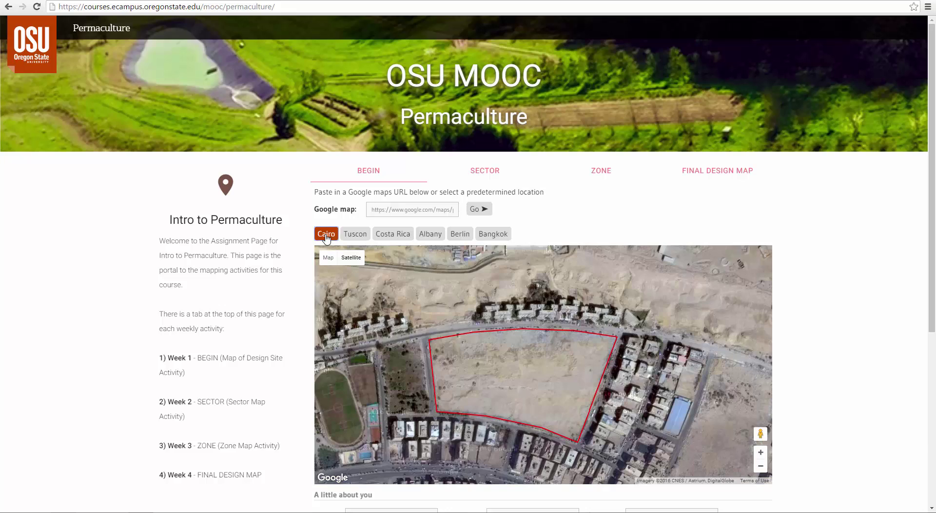
pyautogui.click(358, 237)
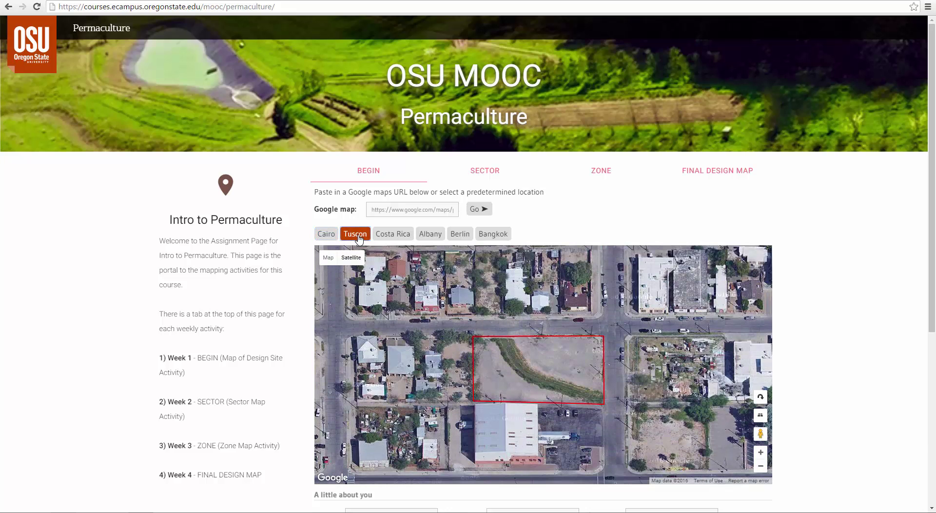
pyautogui.click(394, 238)
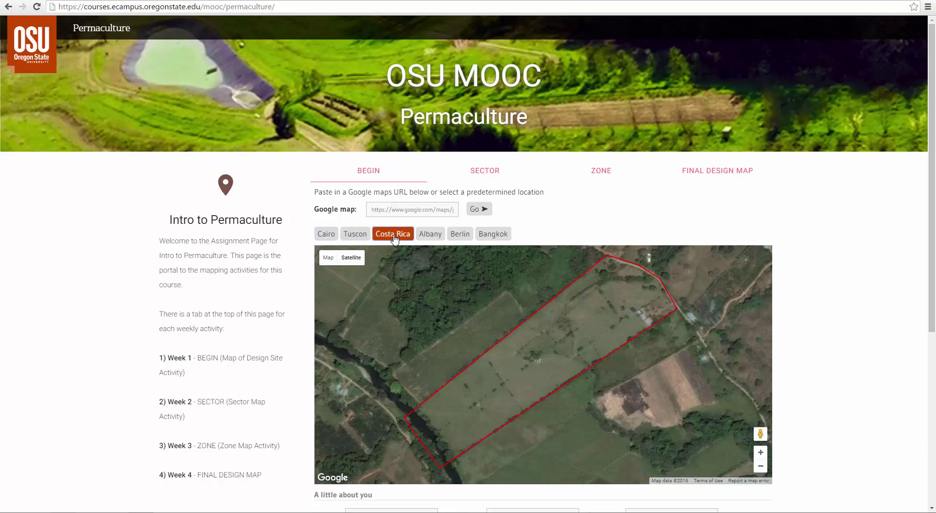
pyautogui.click(433, 236)
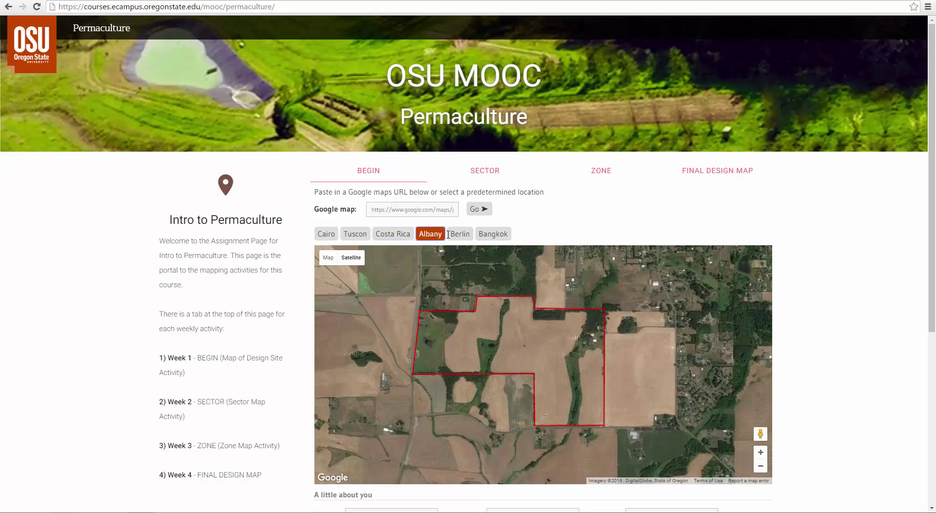
pyautogui.click(461, 236)
pyautogui.click(491, 236)
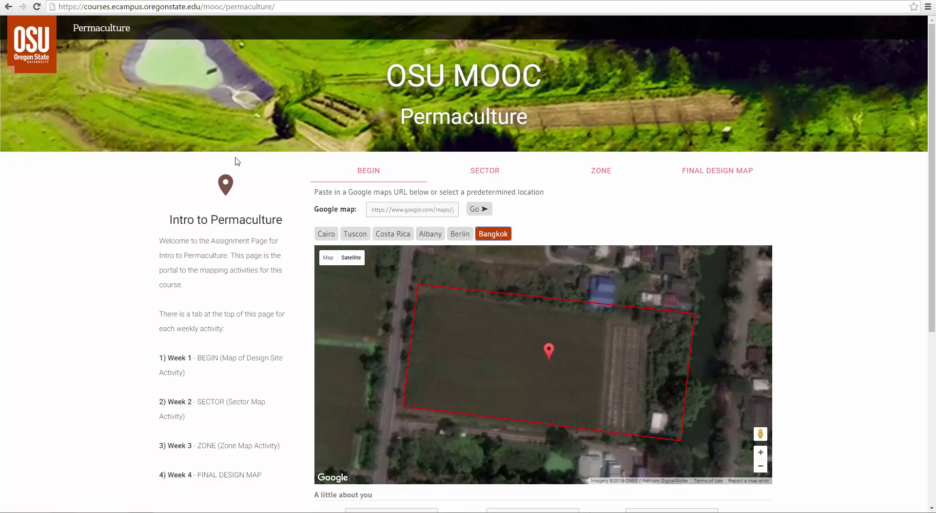
pyautogui.click(38, 8)
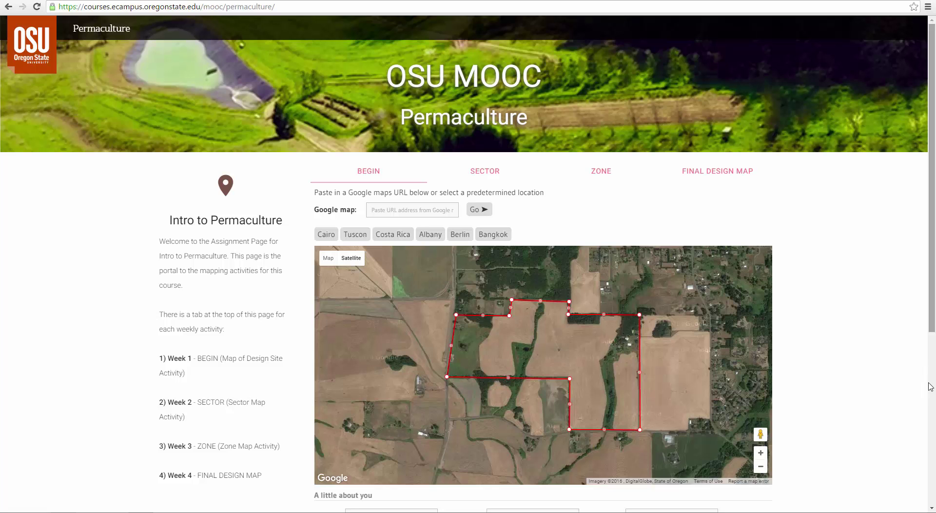
# Step: Remove the drawn farm boundary from the map
pyautogui.scroll(-1, 856, 341)
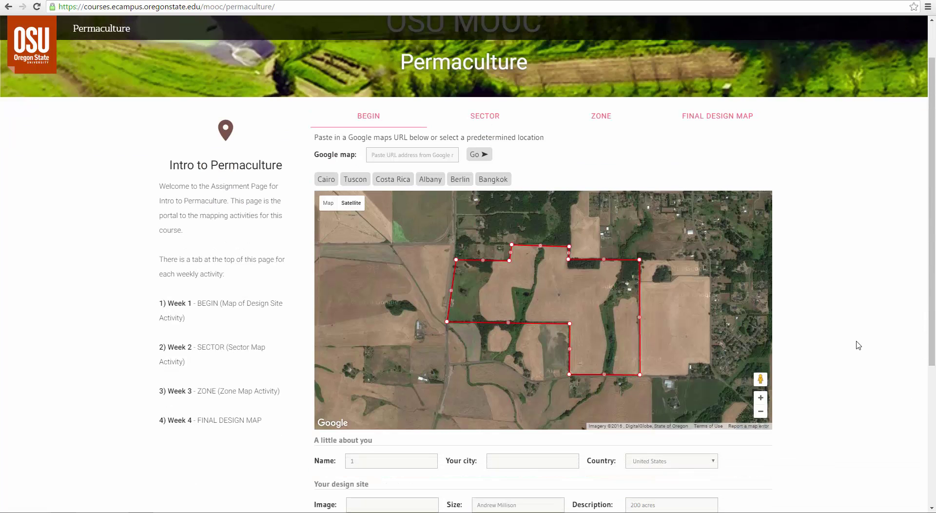
pyautogui.scroll(-4, 847, 359)
pyautogui.click(368, 349)
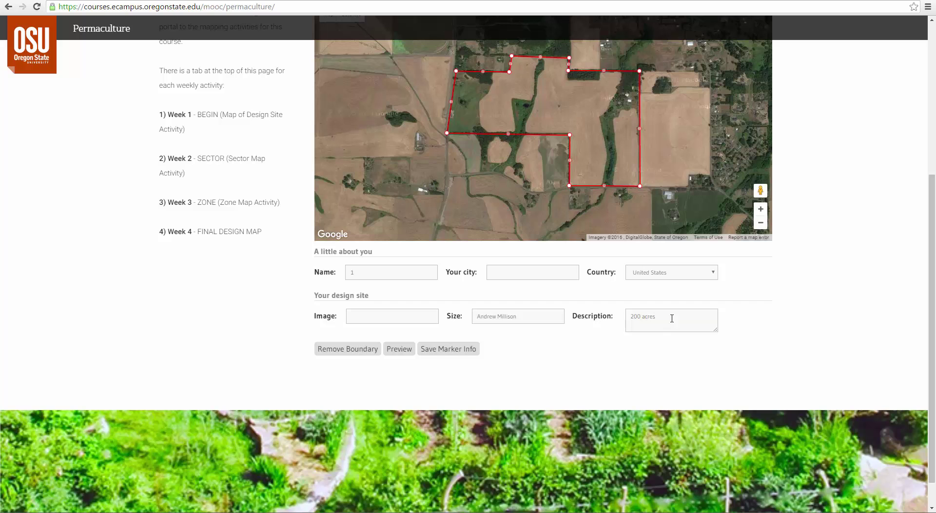
# Step: Zoom the map out past the river valley until the Oregon coast shows
pyautogui.click(761, 225)
pyautogui.click(761, 225)
pyautogui.click(761, 225)
pyautogui.click(761, 225)
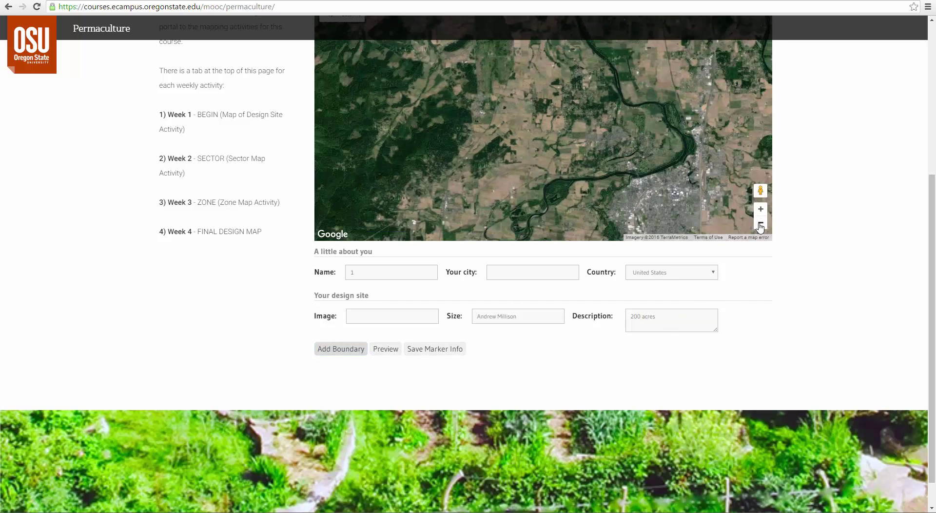
pyautogui.click(761, 225)
pyautogui.scroll(3, 796, 238)
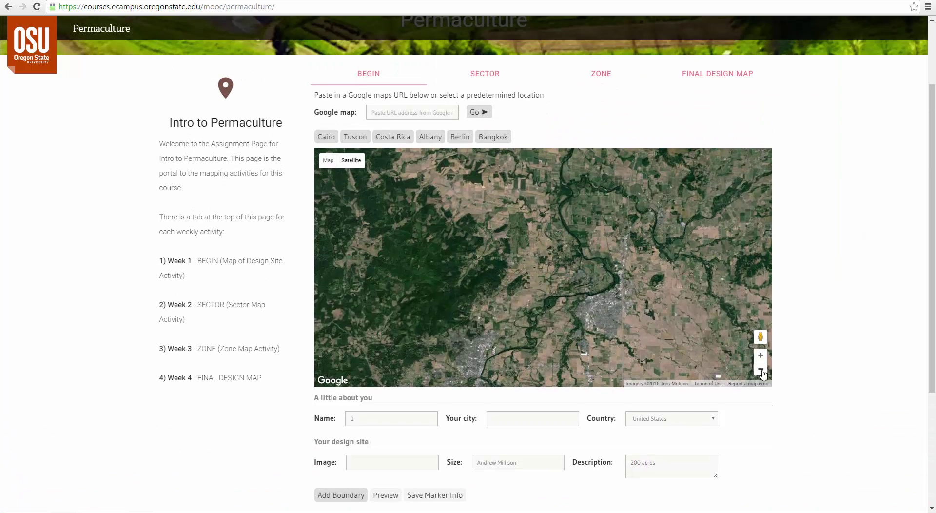
pyautogui.click(763, 372)
pyautogui.click(762, 372)
pyautogui.click(763, 372)
pyautogui.click(762, 372)
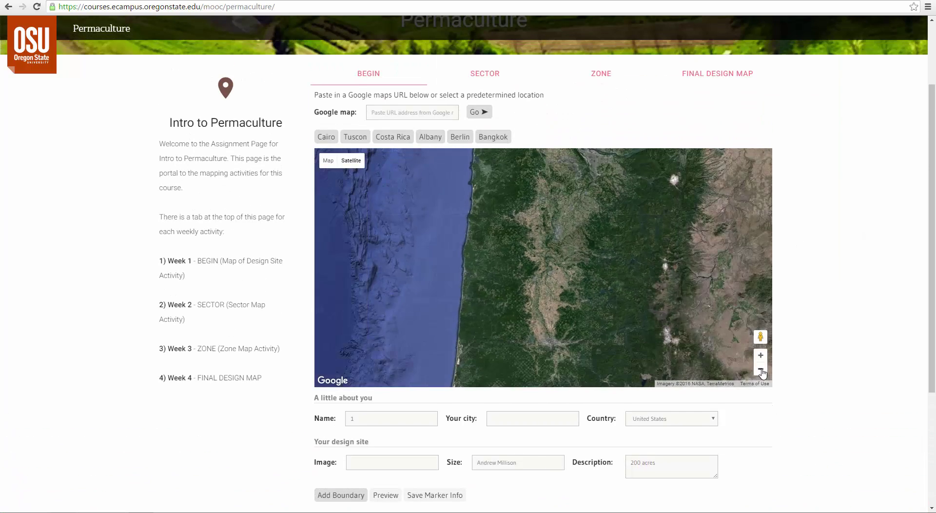
# Step: Pan the map east past the mountains toward Yellowstone
pyautogui.moveTo(551, 341); pyautogui.dragTo(498, 352)
pyautogui.moveTo(721, 317); pyautogui.dragTo(436, 306)
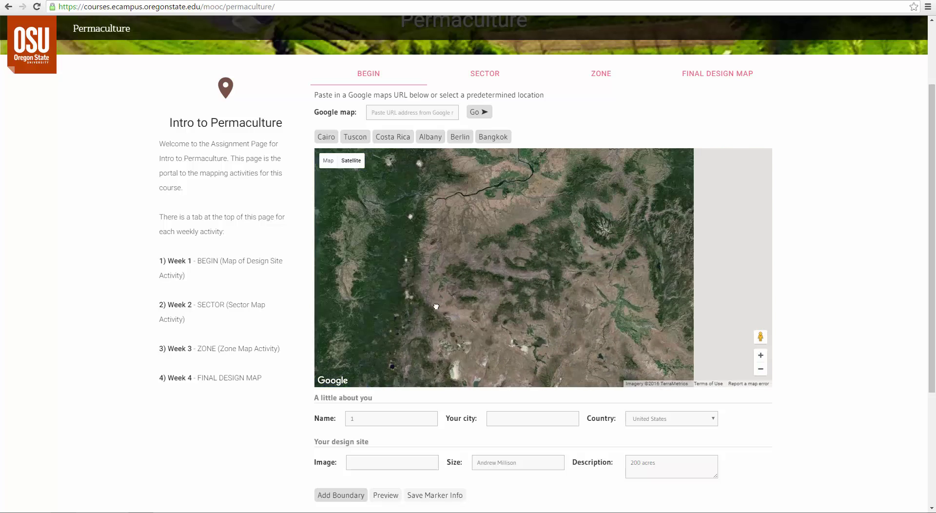
pyautogui.moveTo(618, 298); pyautogui.dragTo(401, 299)
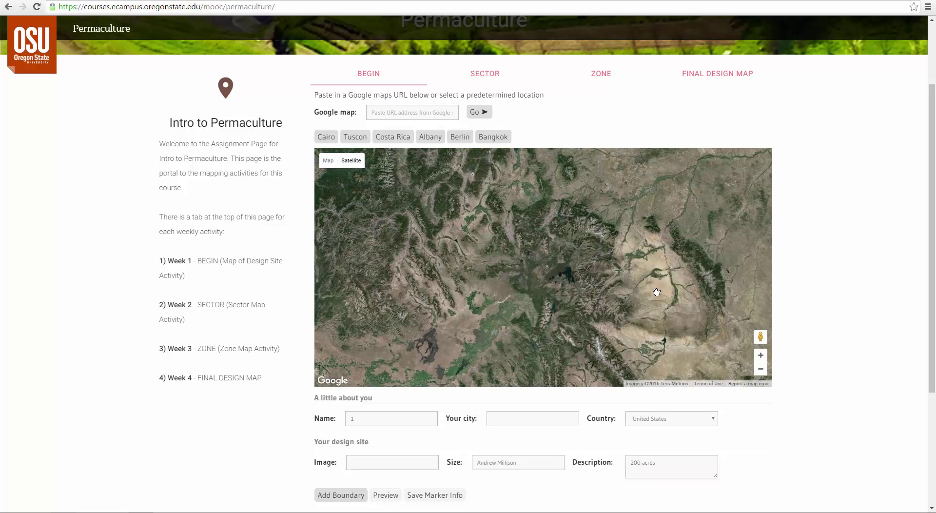
pyautogui.moveTo(657, 292); pyautogui.dragTo(410, 292)
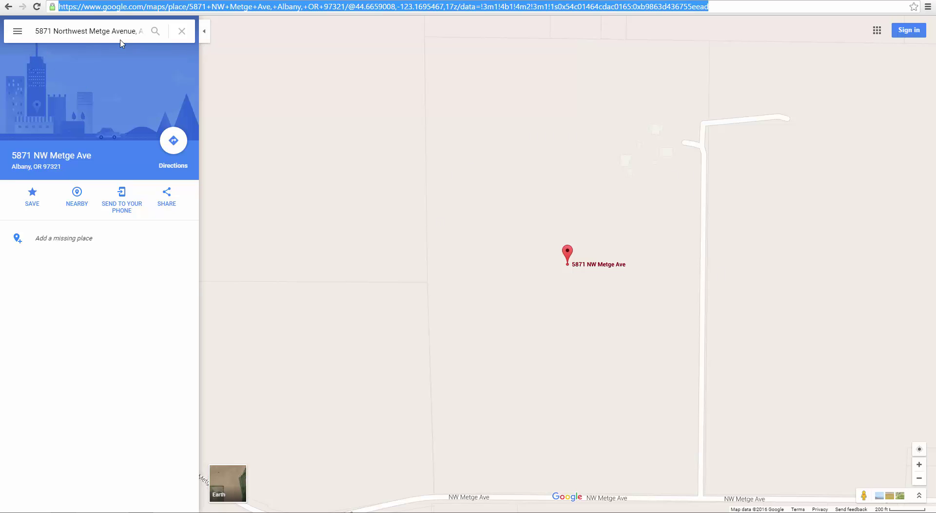
# Step: Copy the Google Maps link of the farm's address pin and go back to the course tab
pyautogui.moveTo(592, 267)
pyautogui.hotkey('ctrl', 'Tab')
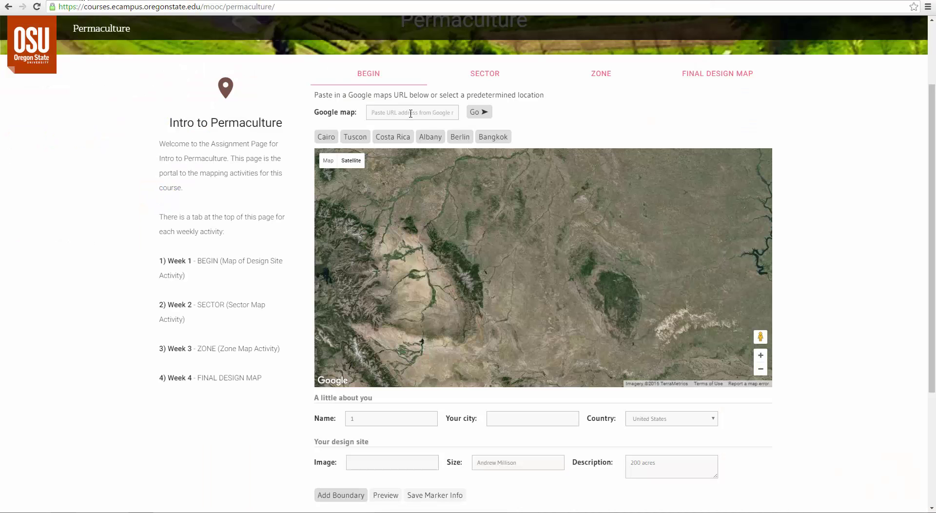
# Step: Paste the copied Google Maps link into the map field, load it, and zoom out two levels
pyautogui.click(411, 113)
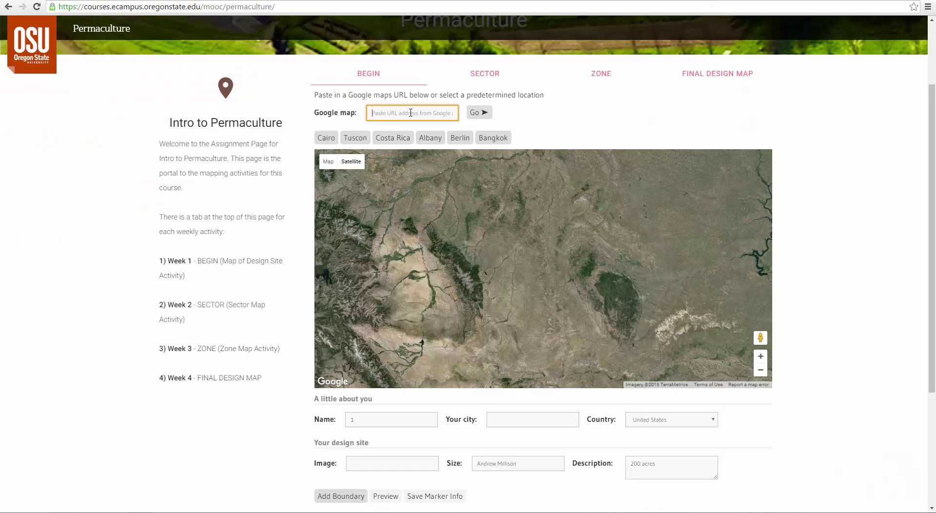
pyautogui.hotkey('ctrl', 'v')
pyautogui.click(479, 112)
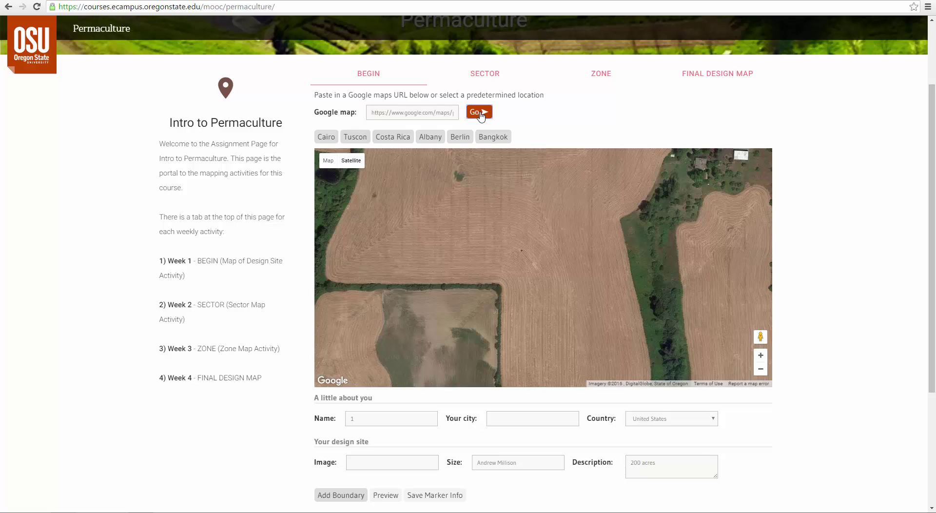
pyautogui.click(761, 371)
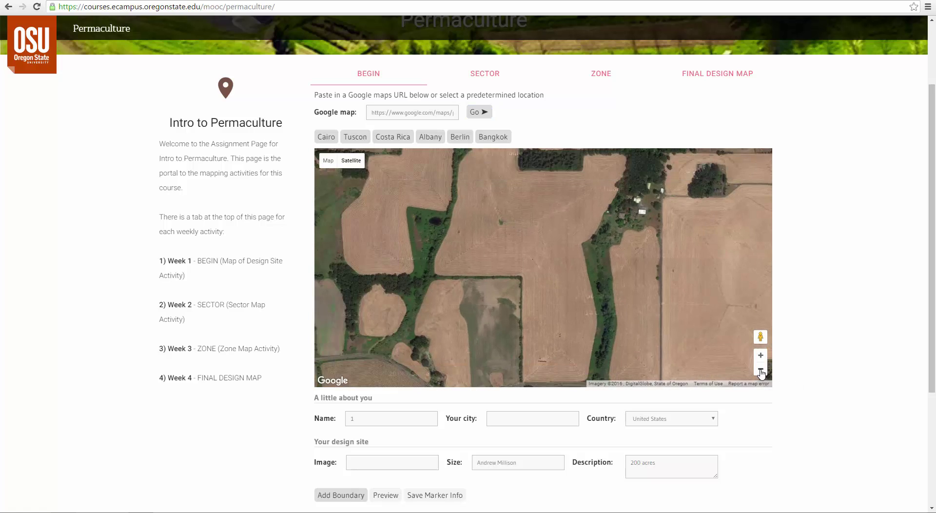
pyautogui.click(761, 372)
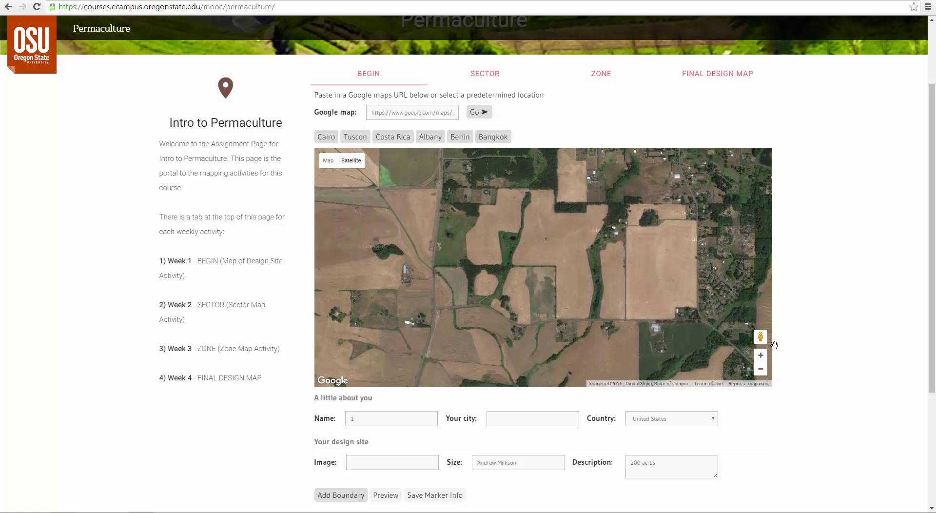
pyautogui.scroll(-2, 874, 337)
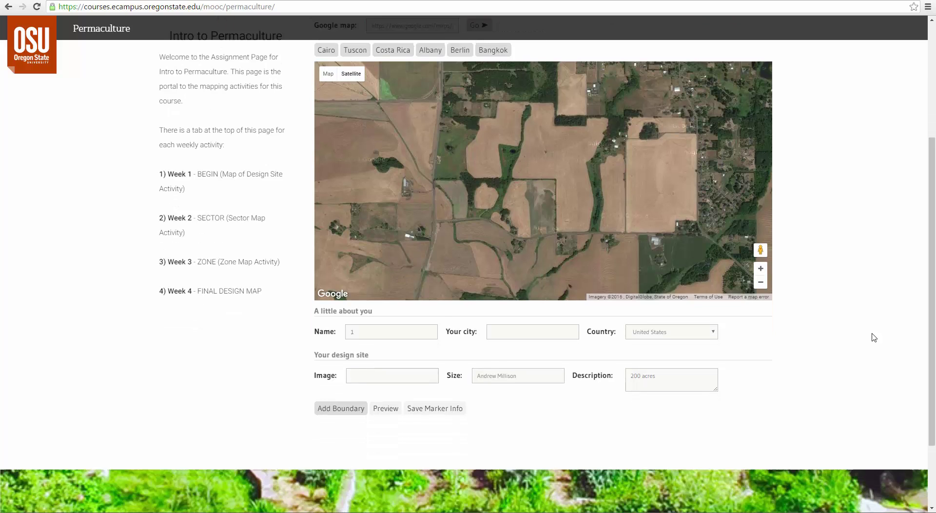
# Step: Enter your name, the city Albany, Oregon, and keep United States as the country
pyautogui.click(370, 322)
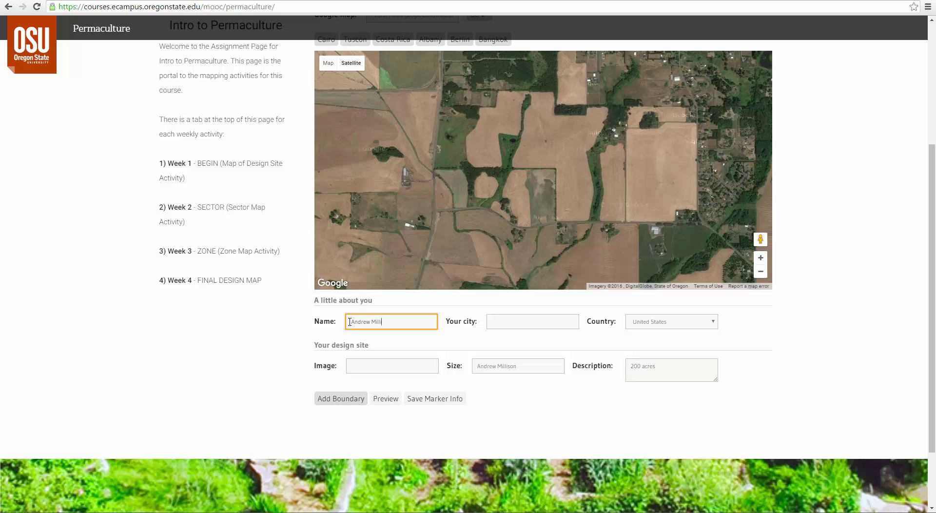
pyautogui.click(523, 327)
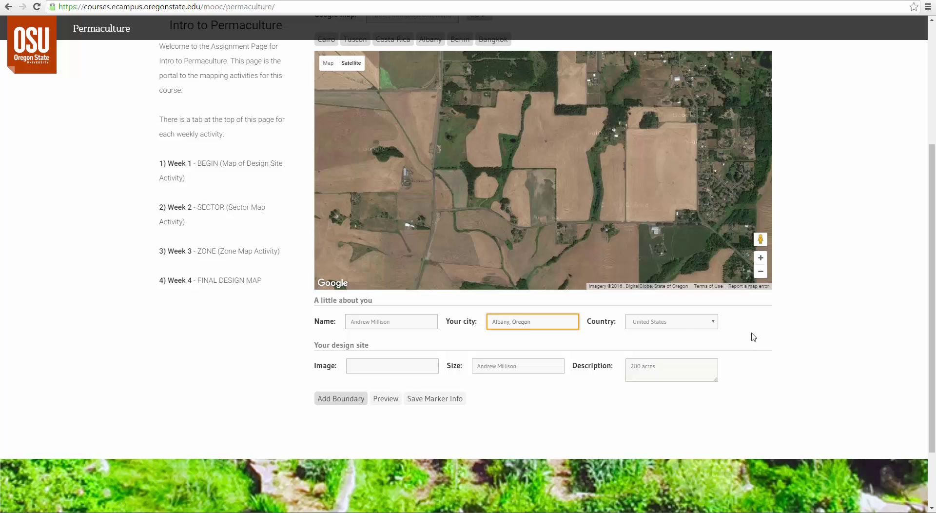
pyautogui.click(716, 322)
pyautogui.click(781, 320)
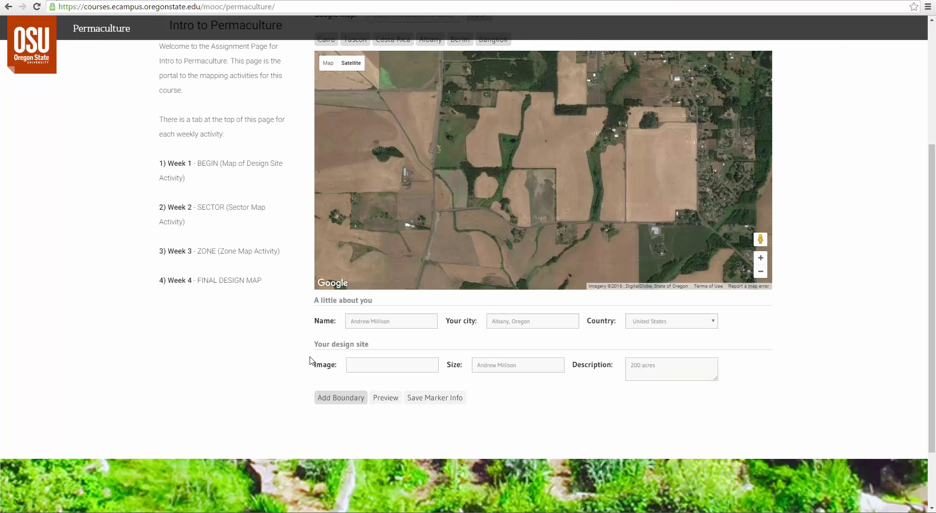
# Step: Paste the site image link and set the size to '200 acres'
pyautogui.click(370, 364)
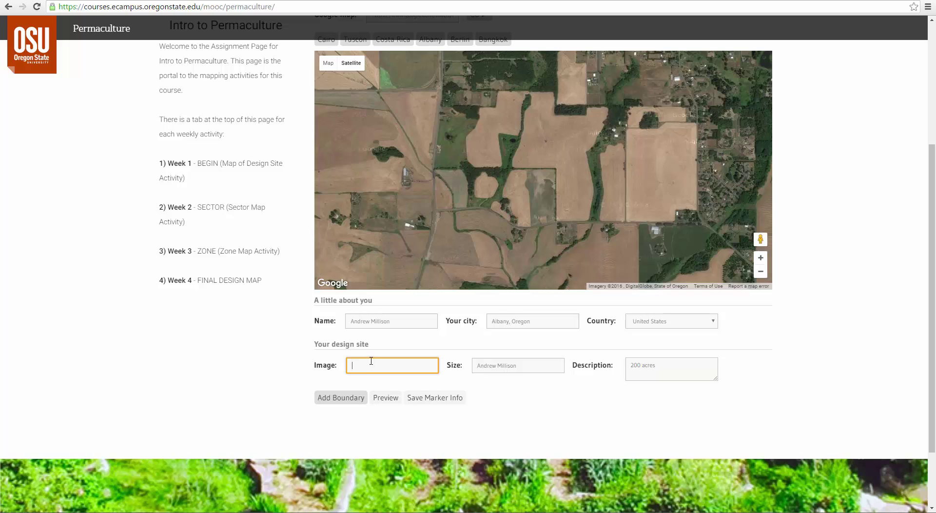
pyautogui.hotkey('ctrl', 'v')
pyautogui.click(525, 368)
pyautogui.moveTo(525, 368); pyautogui.dragTo(469, 368)
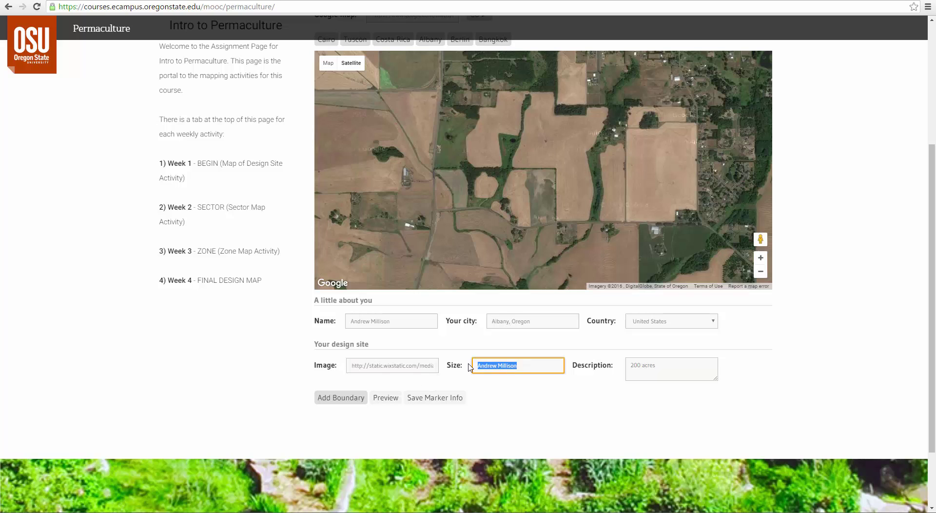
pyautogui.write('200 acres')
# Step: Replace the description with 'Commercial grass seed transitioning to organic'
pyautogui.moveTo(669, 364); pyautogui.dragTo(626, 365)
pyautogui.write('C')
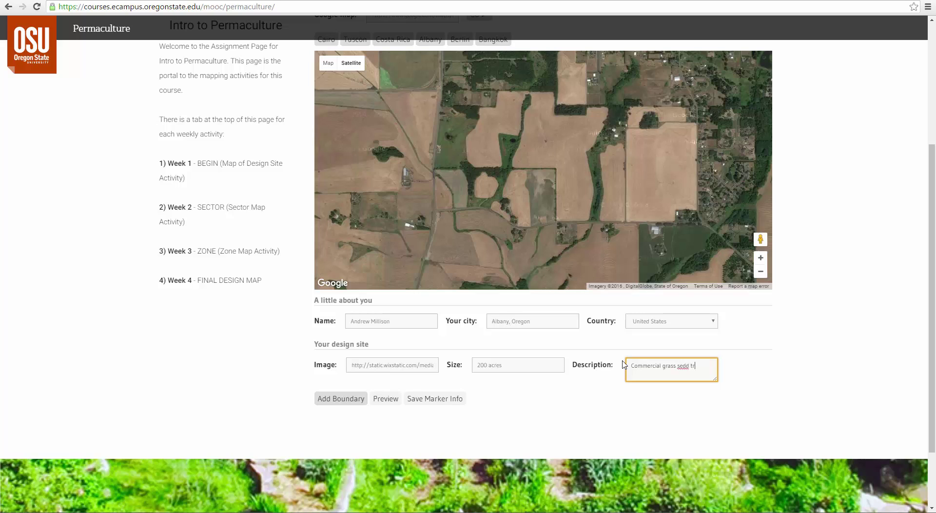
pyautogui.write('ning to organic')
# Step: Add a fresh boundary polygon and move its top corner onto the farm
pyautogui.click(349, 399)
pyautogui.click(349, 398)
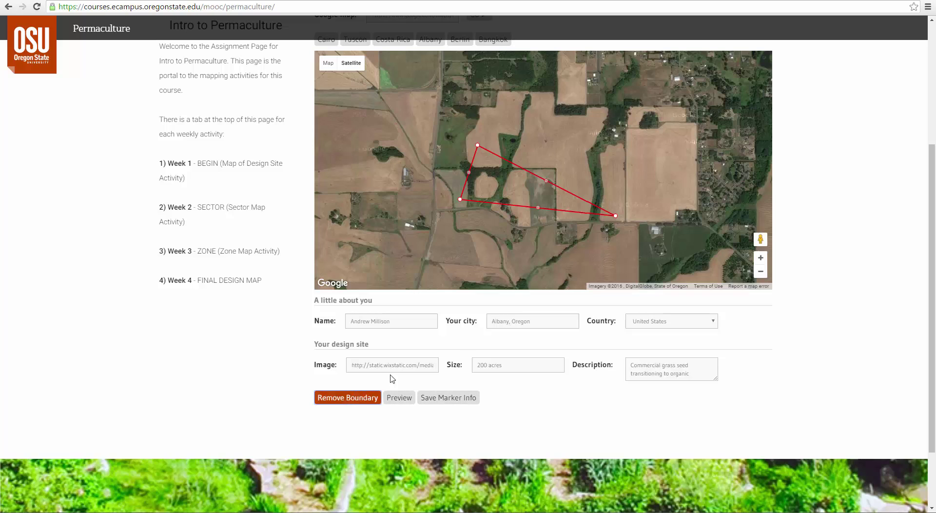
pyautogui.click(341, 404)
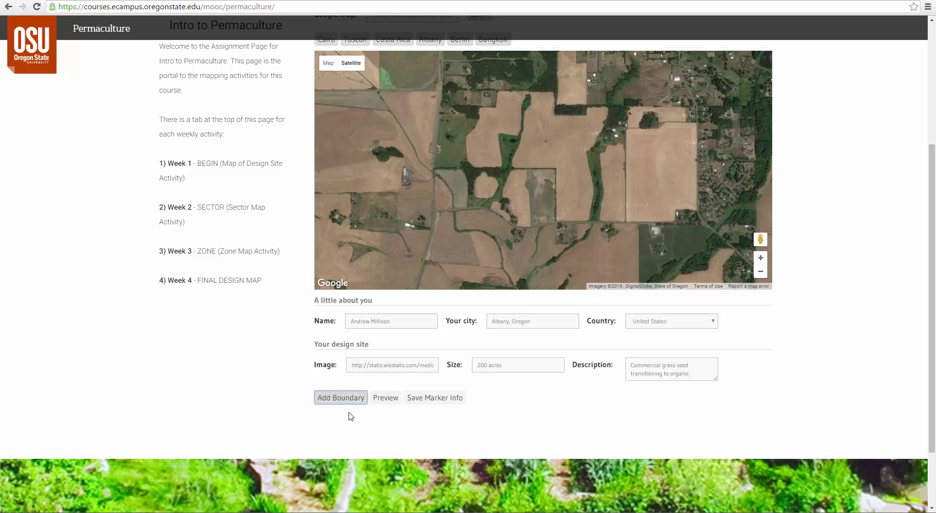
pyautogui.click(349, 404)
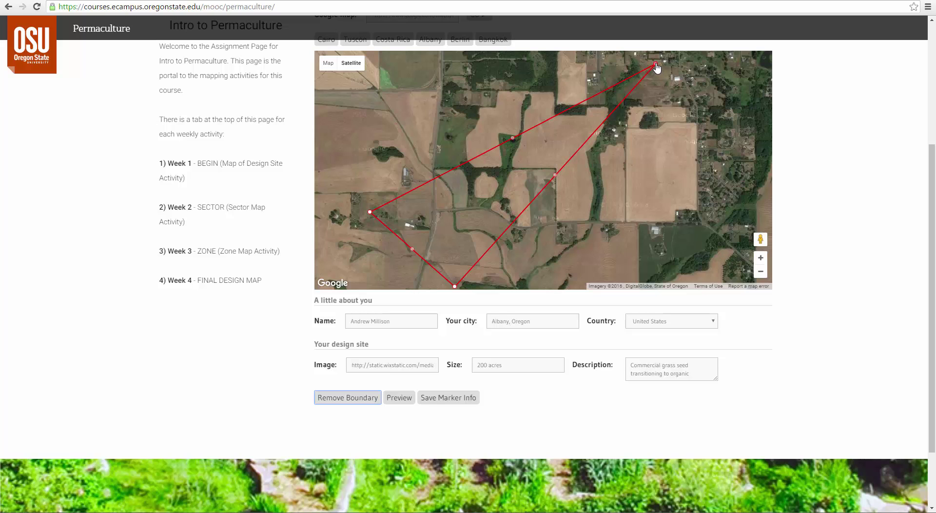
pyautogui.moveTo(656, 68); pyautogui.dragTo(662, 84)
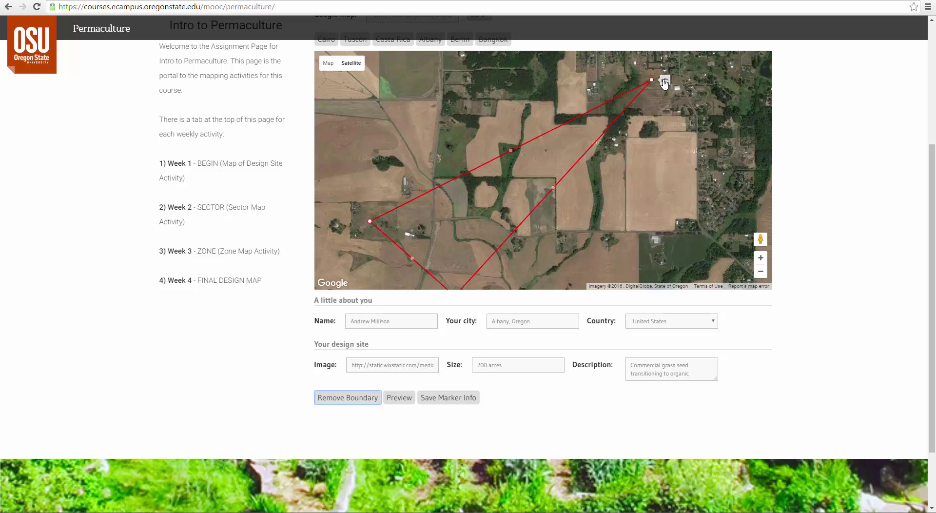
pyautogui.click(665, 84)
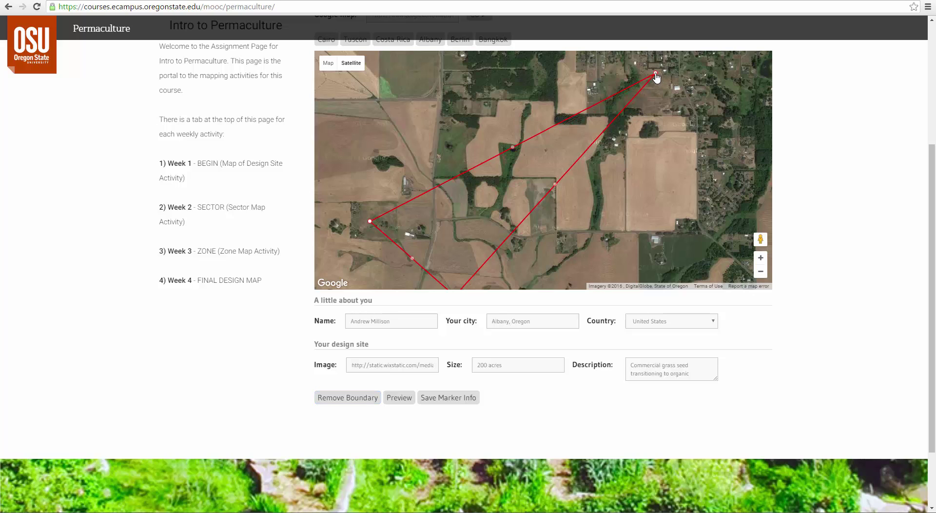
pyautogui.moveTo(656, 76); pyautogui.dragTo(627, 122)
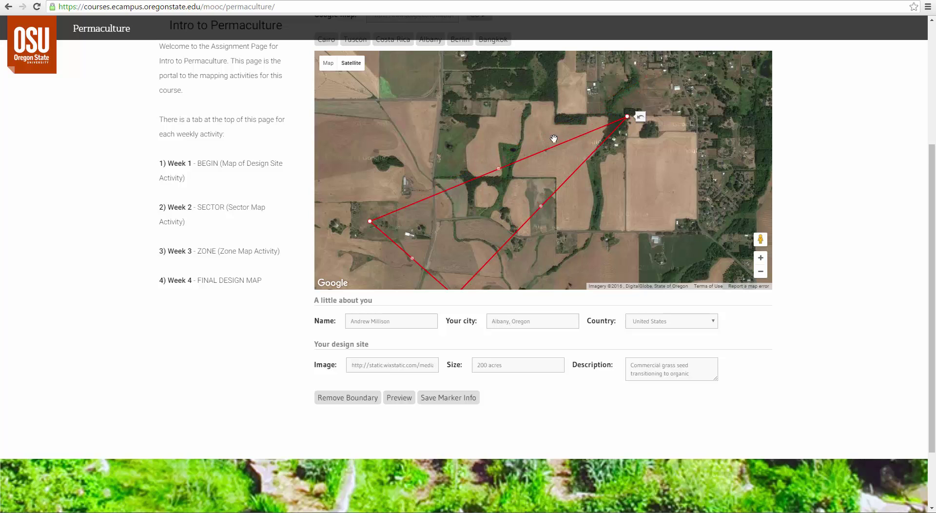
# Step: Add and drag corners so the boundary follows the top and left field edges
pyautogui.moveTo(498, 171); pyautogui.dragTo(558, 117)
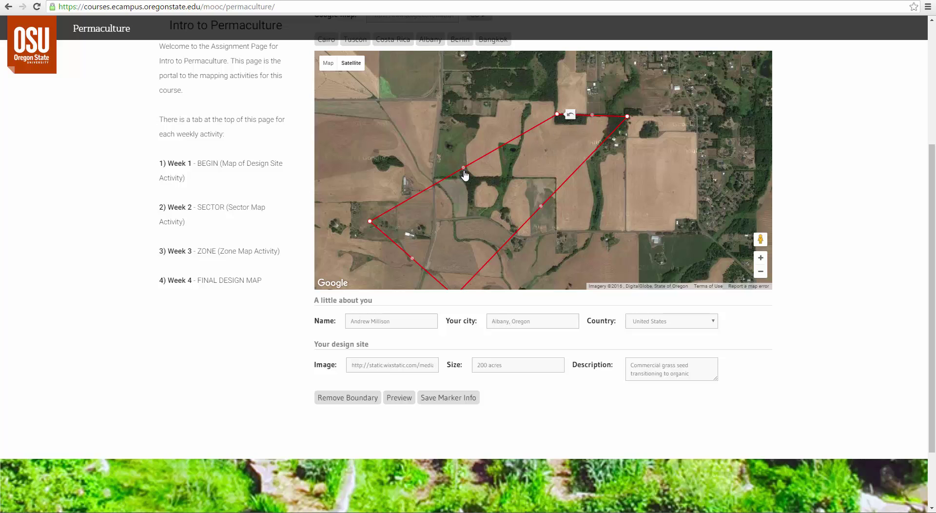
pyautogui.moveTo(464, 171); pyautogui.dragTo(555, 101)
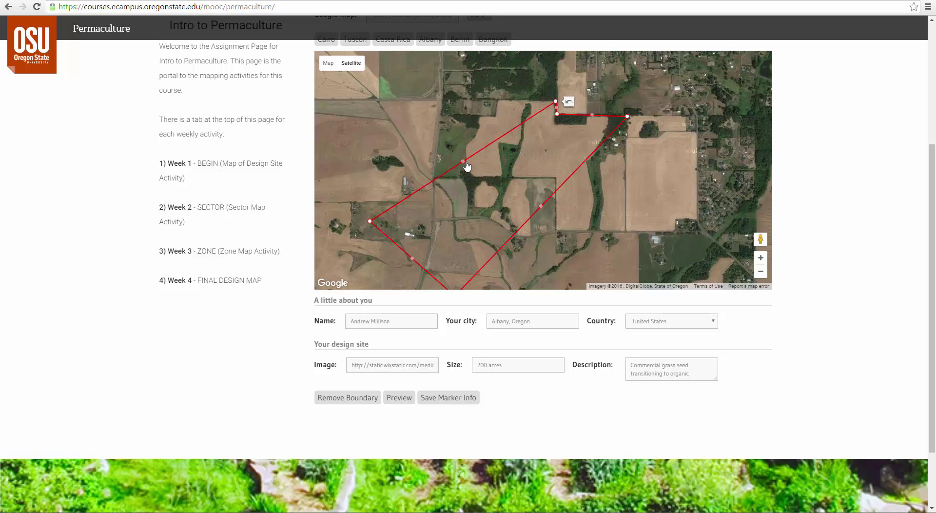
pyautogui.moveTo(465, 165); pyautogui.dragTo(500, 100)
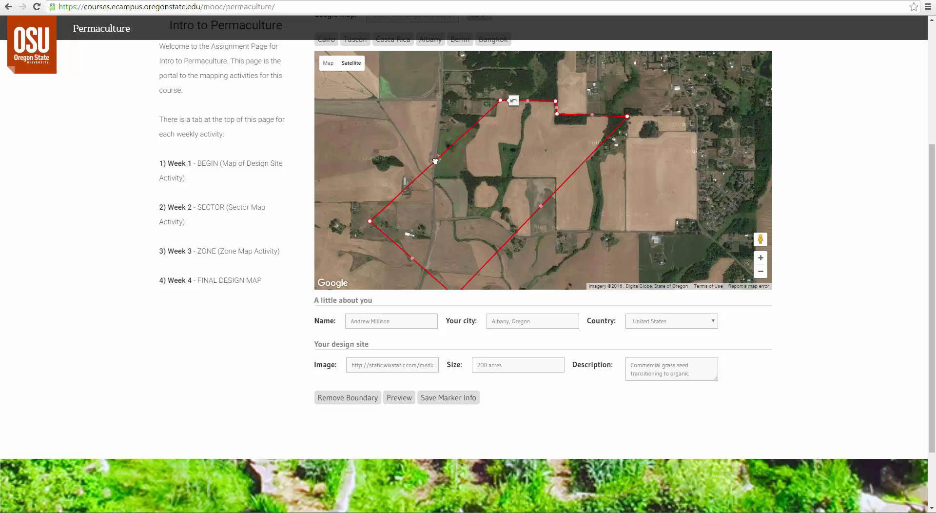
pyautogui.moveTo(435, 161); pyautogui.dragTo(497, 120)
pyautogui.moveTo(497, 119); pyautogui.dragTo(496, 100)
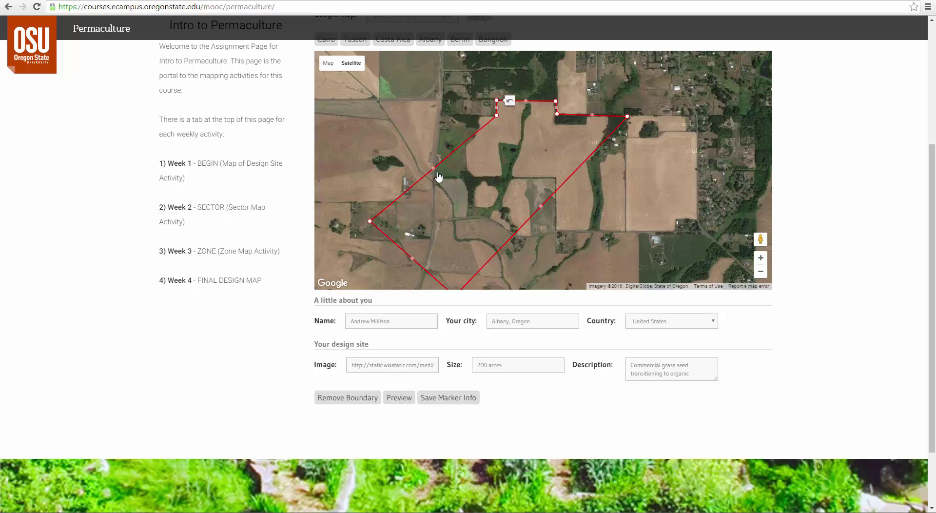
pyautogui.moveTo(434, 168); pyautogui.dragTo(443, 115)
pyautogui.moveTo(369, 220); pyautogui.dragTo(435, 178)
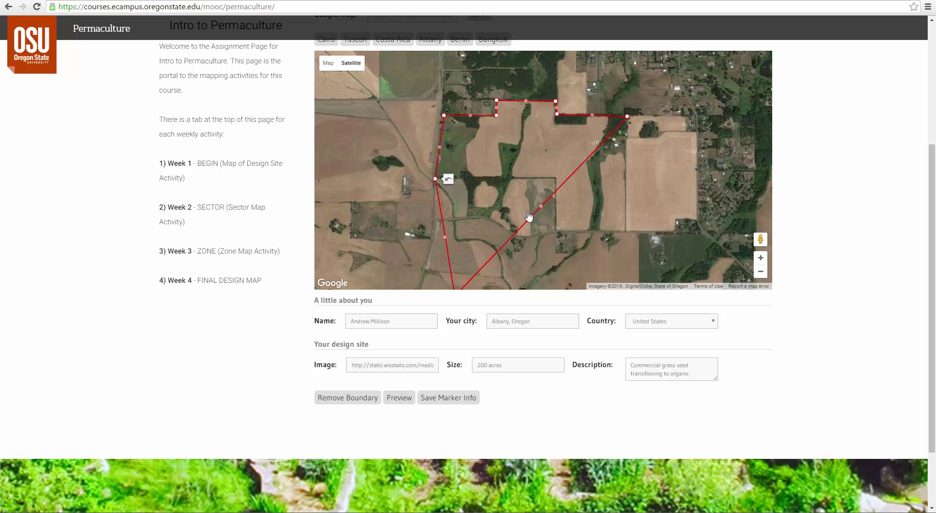
# Step: Fit the bottom corner to the fields' inner corner and square off the eastern side
pyautogui.moveTo(578, 230); pyautogui.dragTo(576, 168)
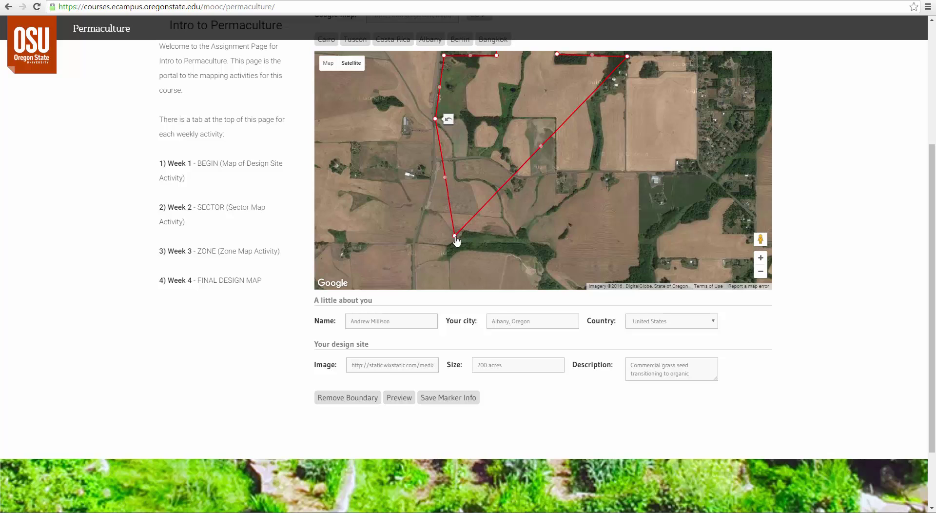
pyautogui.moveTo(455, 235); pyautogui.dragTo(557, 119)
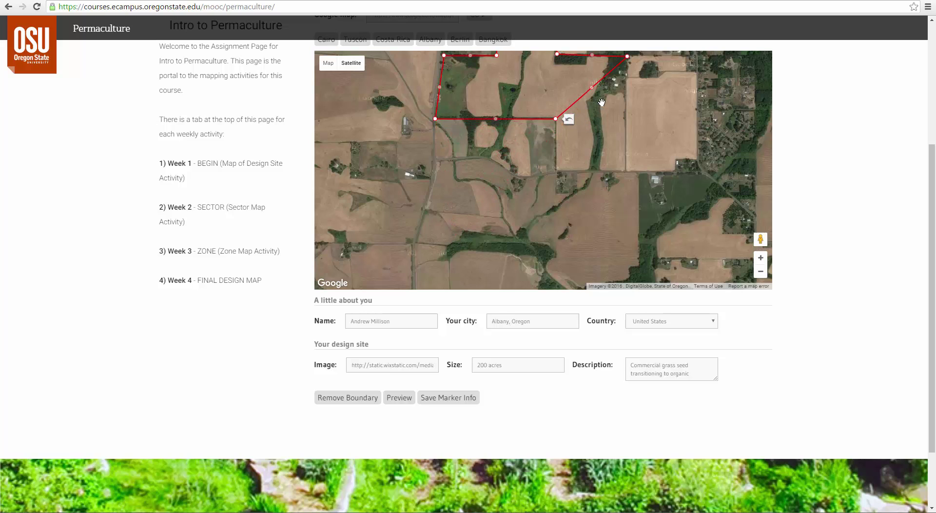
pyautogui.click(569, 121)
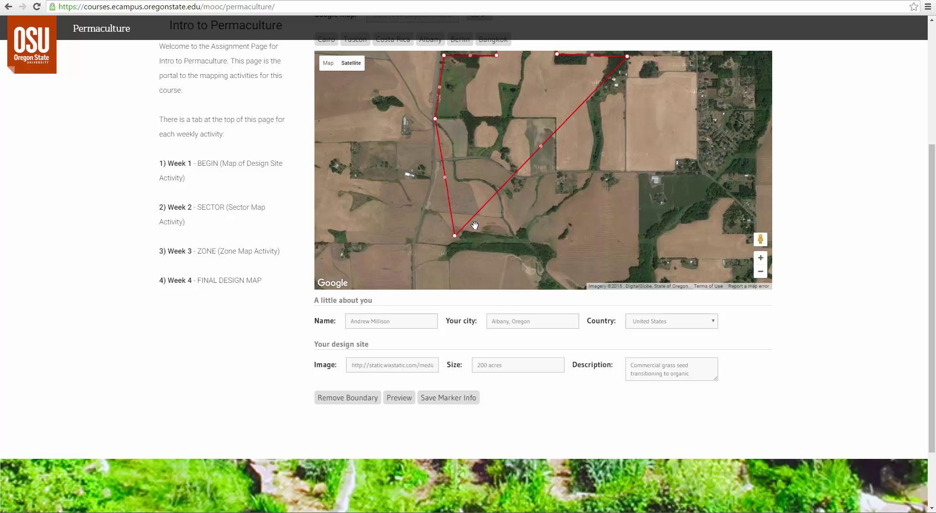
pyautogui.moveTo(508, 179); pyautogui.dragTo(556, 118)
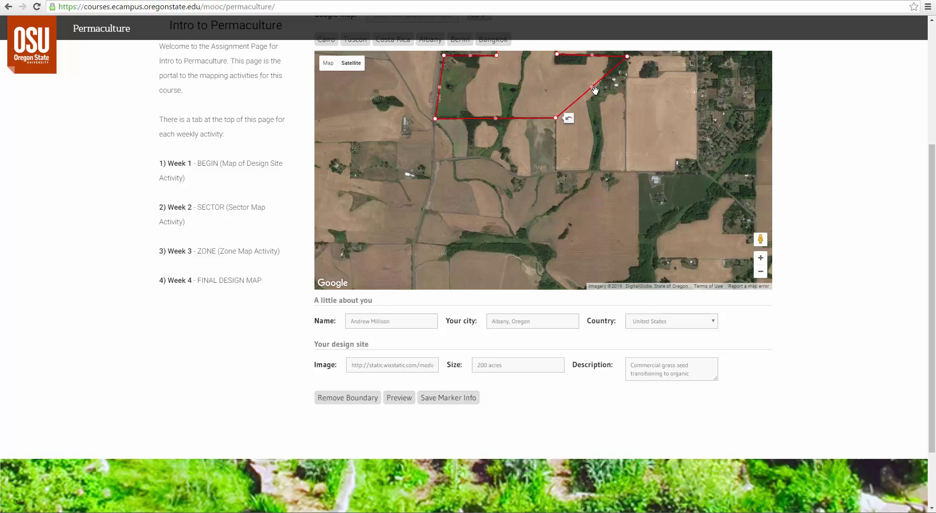
pyautogui.moveTo(592, 91); pyautogui.dragTo(555, 175)
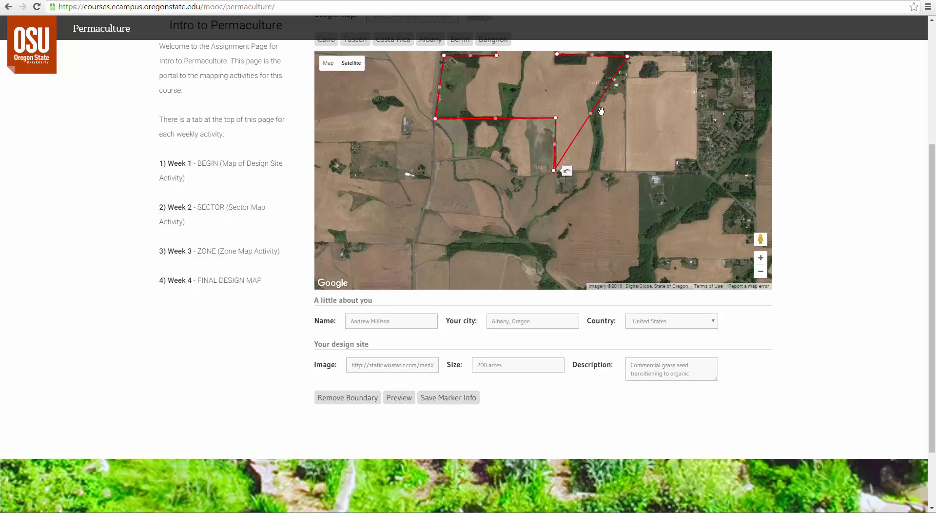
pyautogui.moveTo(591, 116); pyautogui.dragTo(626, 170)
pyautogui.moveTo(484, 174); pyautogui.dragTo(458, 213)
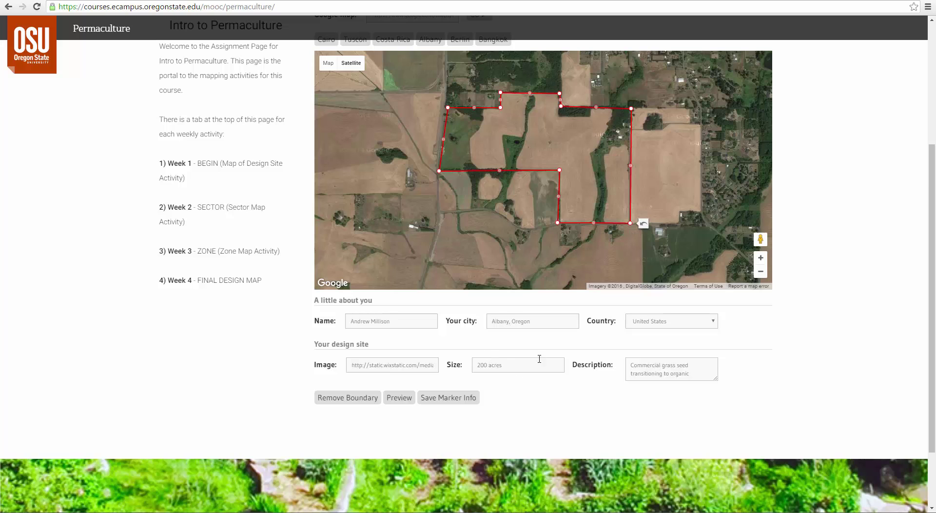
# Step: Preview the site info window, close it, and save the boundary, information and picture
pyautogui.click(399, 399)
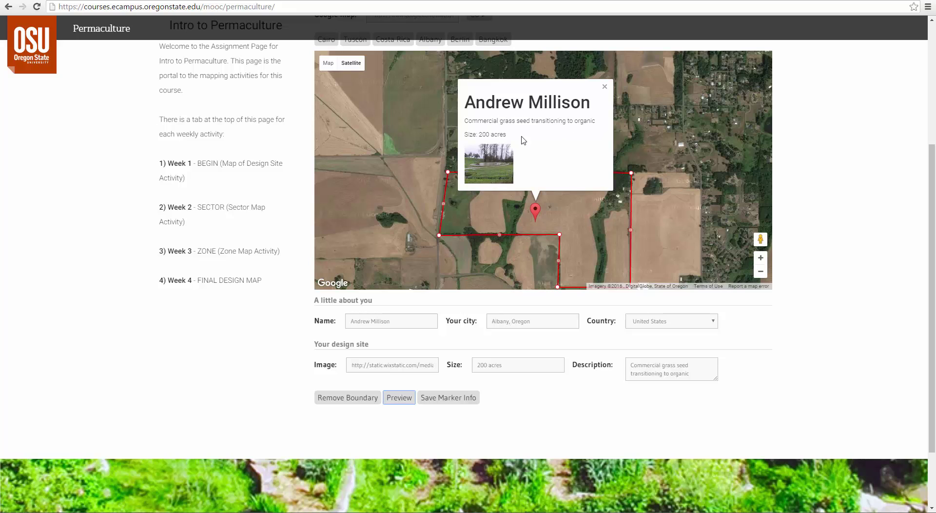
pyautogui.click(604, 89)
pyautogui.moveTo(668, 202); pyautogui.dragTo(673, 155)
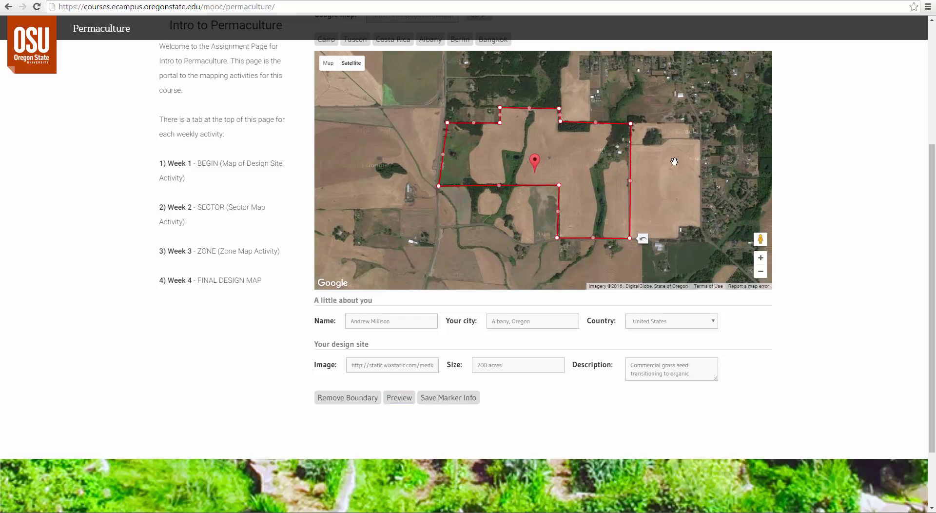
pyautogui.click(449, 398)
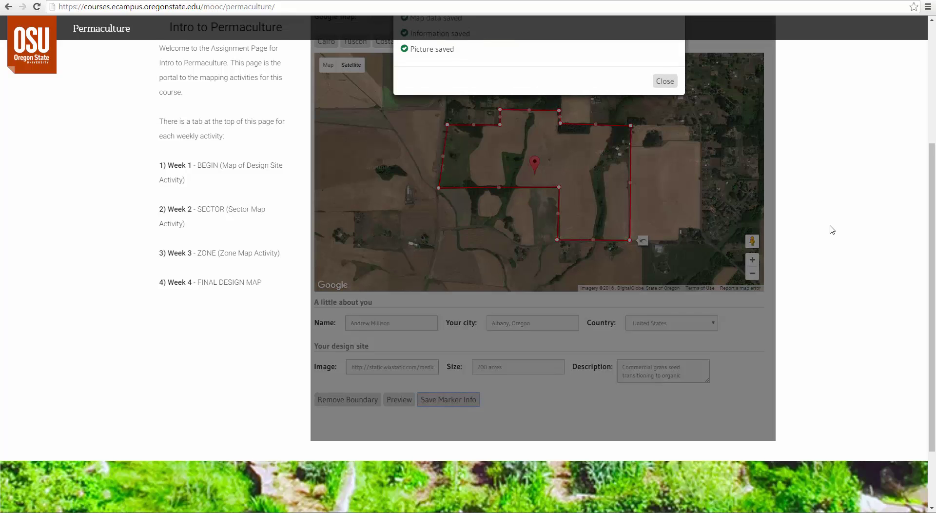
pyautogui.scroll(3, 829, 230)
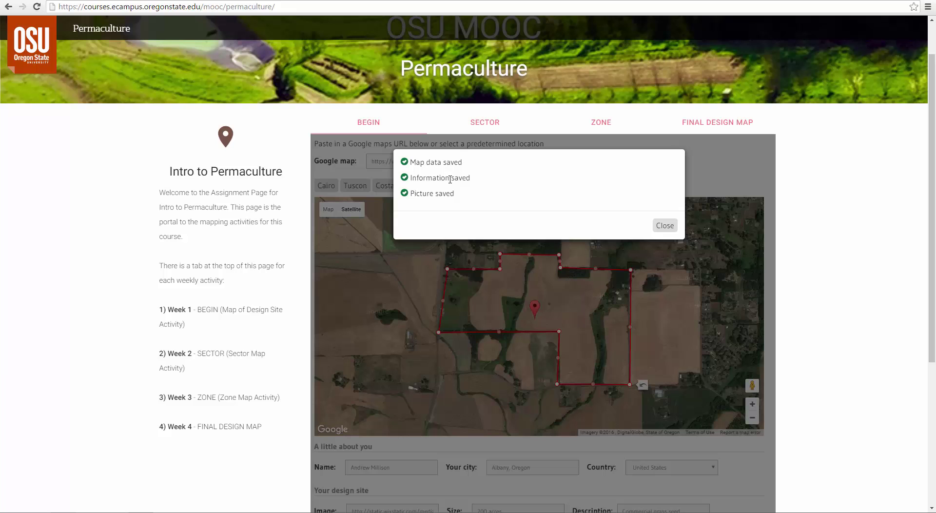
# Step: Dismiss the save confirmation, switch to SECTOR, and centre the red farm boundary
pyautogui.click(664, 225)
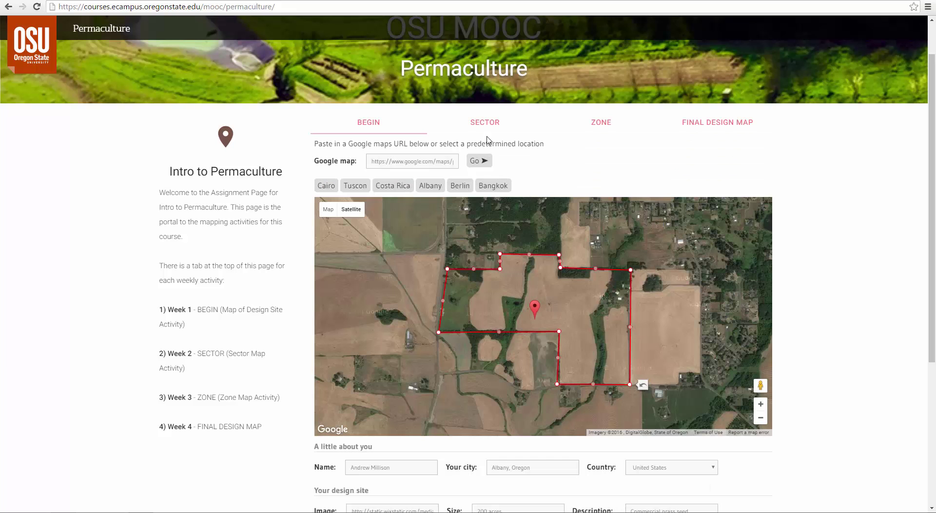
pyautogui.click(480, 123)
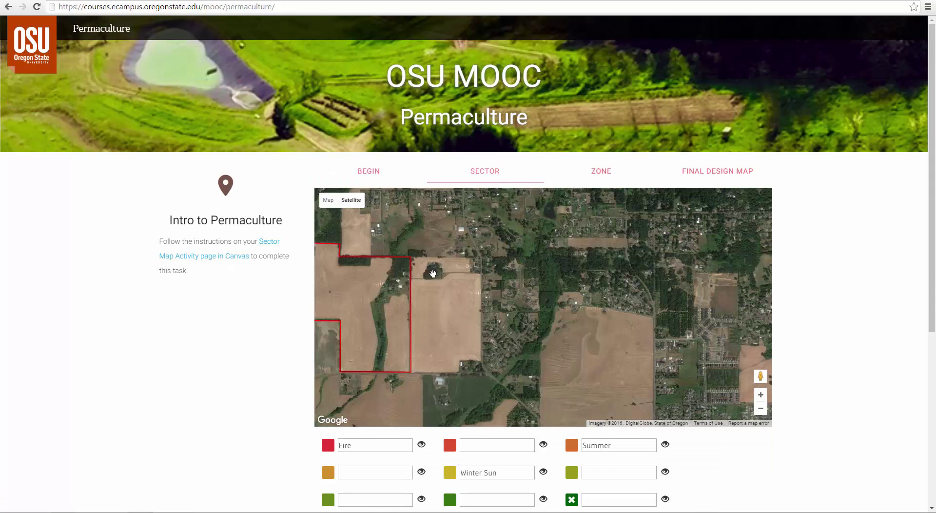
pyautogui.moveTo(428, 283); pyautogui.dragTo(649, 276)
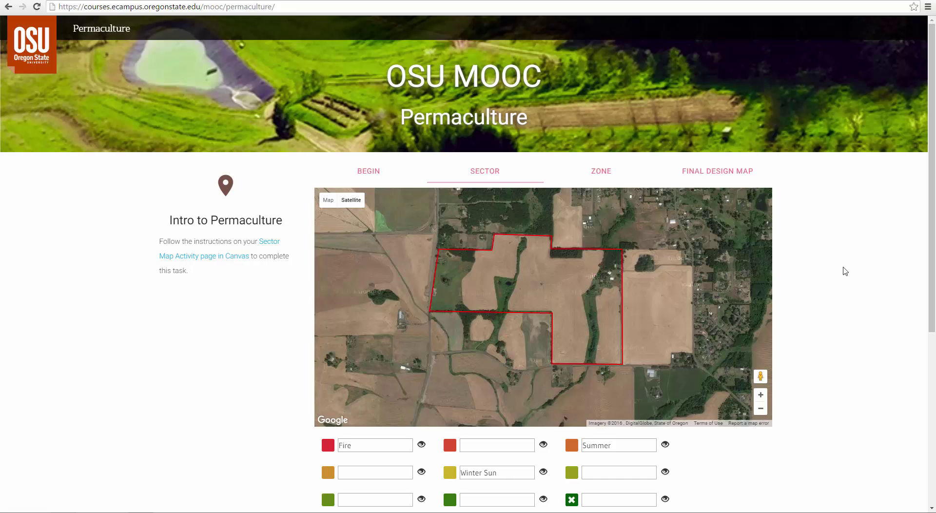
pyautogui.scroll(-2, 831, 247)
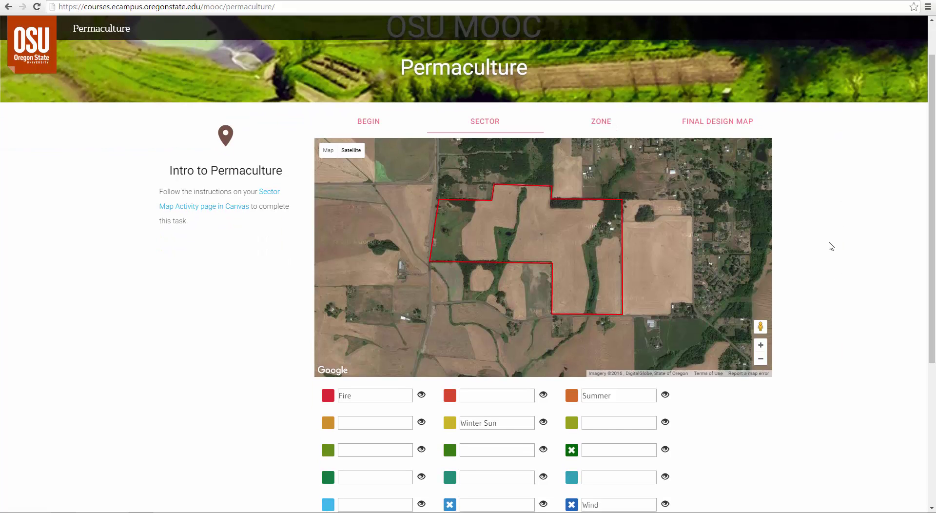
pyautogui.scroll(-1, 831, 248)
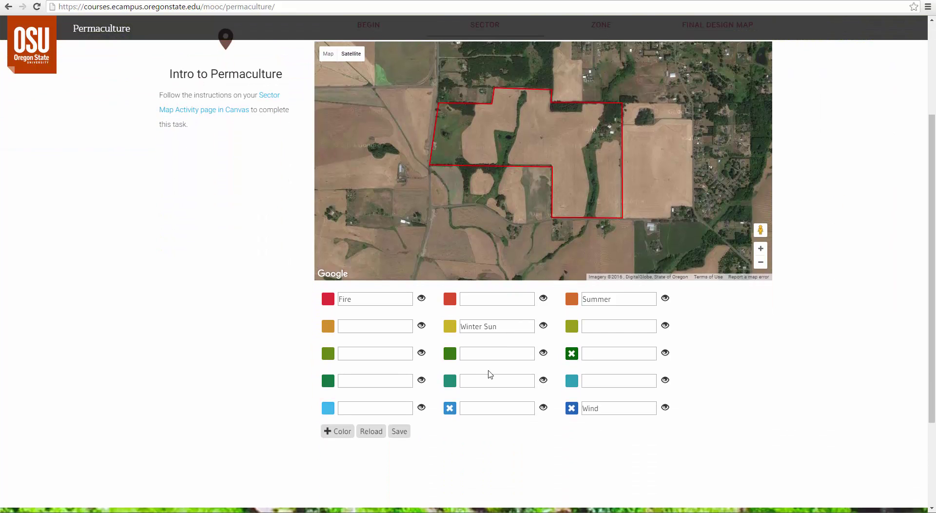
# Step: Add a Fire sector and try placing its corners, then remove the misplaced sector
pyautogui.click(328, 302)
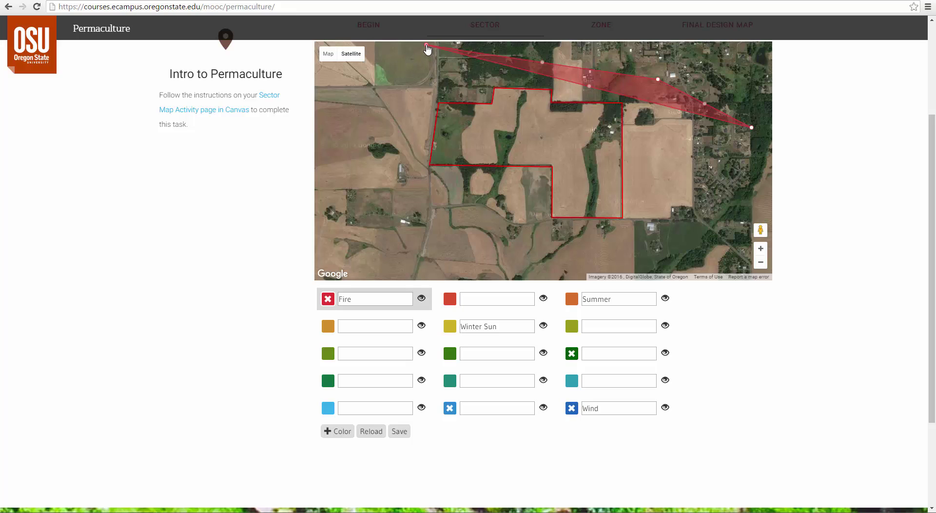
pyautogui.moveTo(427, 48); pyautogui.dragTo(418, 244)
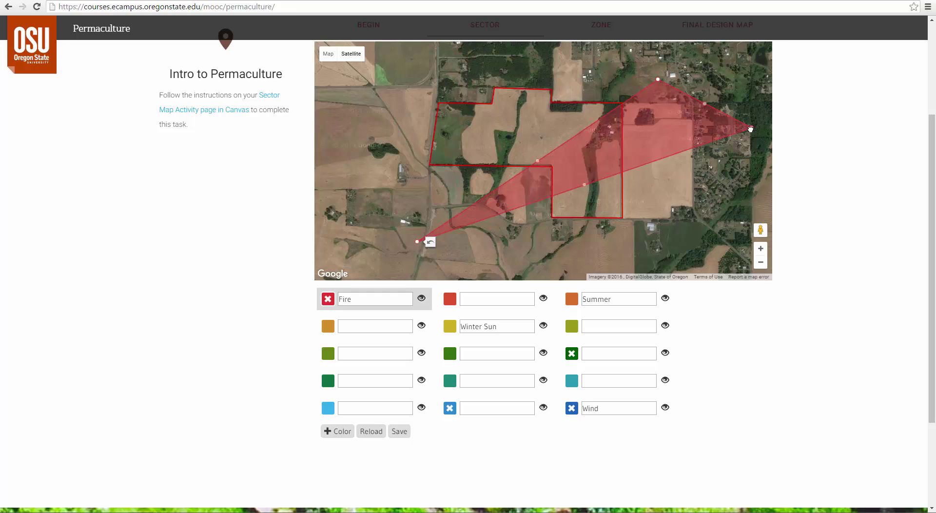
pyautogui.moveTo(750, 130); pyautogui.dragTo(681, 247)
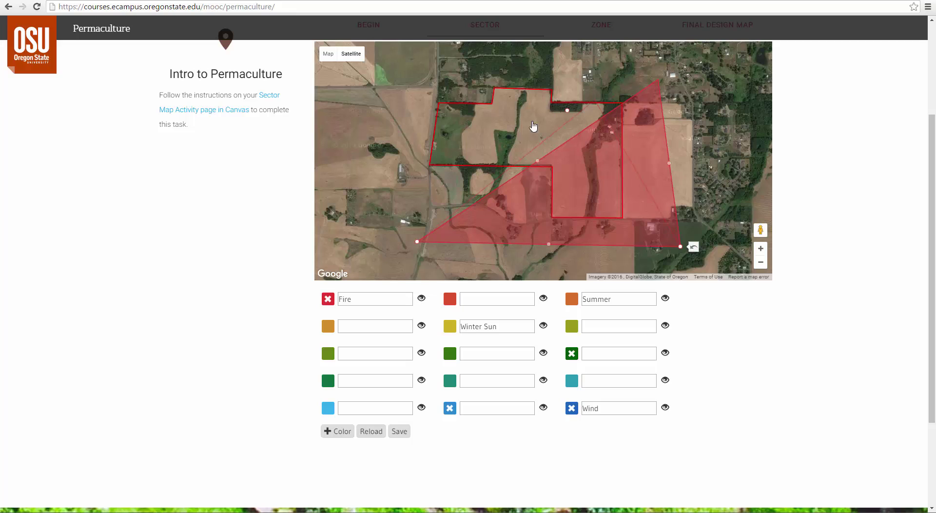
pyautogui.moveTo(527, 132); pyautogui.dragTo(555, 140)
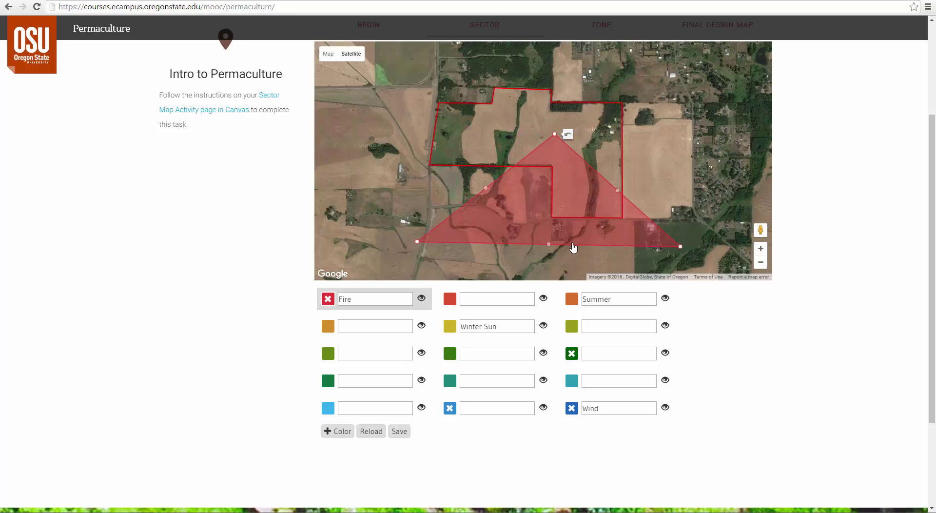
pyautogui.click(327, 300)
# Step: Re-add the Fire sector and reshape it into a wedge, shortening its long right tip
pyautogui.click(328, 301)
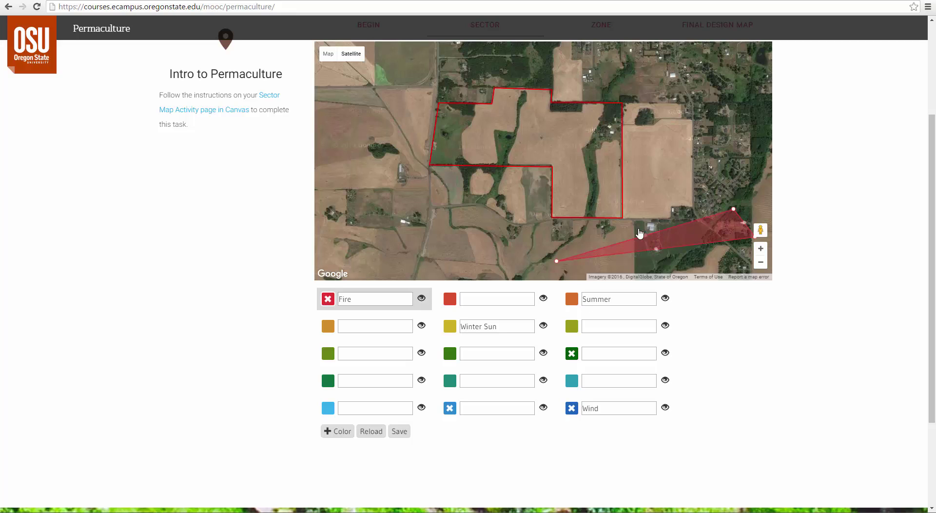
pyautogui.moveTo(645, 235); pyautogui.dragTo(516, 134)
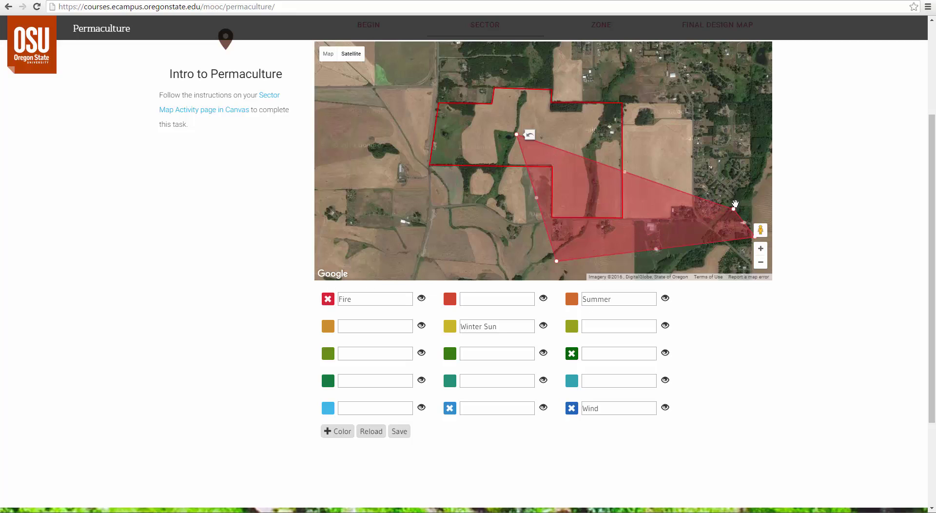
pyautogui.moveTo(734, 209); pyautogui.dragTo(631, 207)
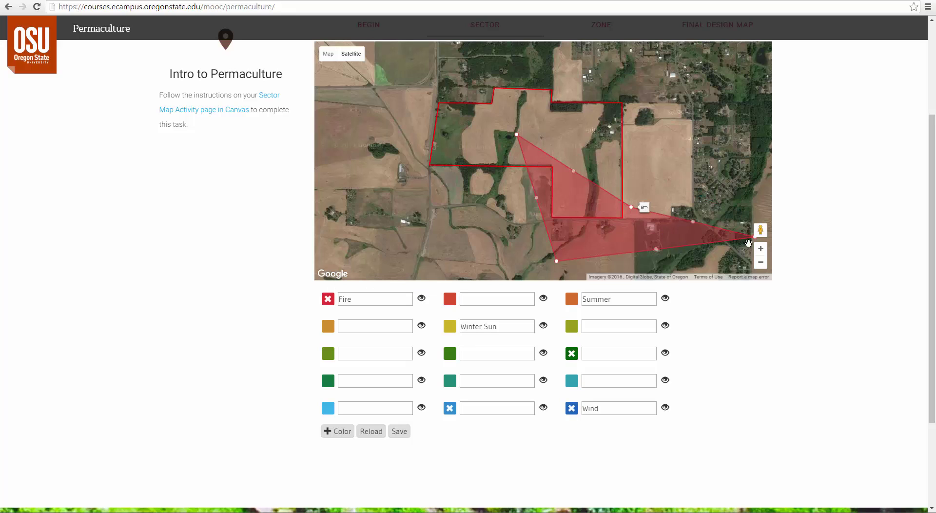
pyautogui.moveTo(734, 249); pyautogui.dragTo(690, 248)
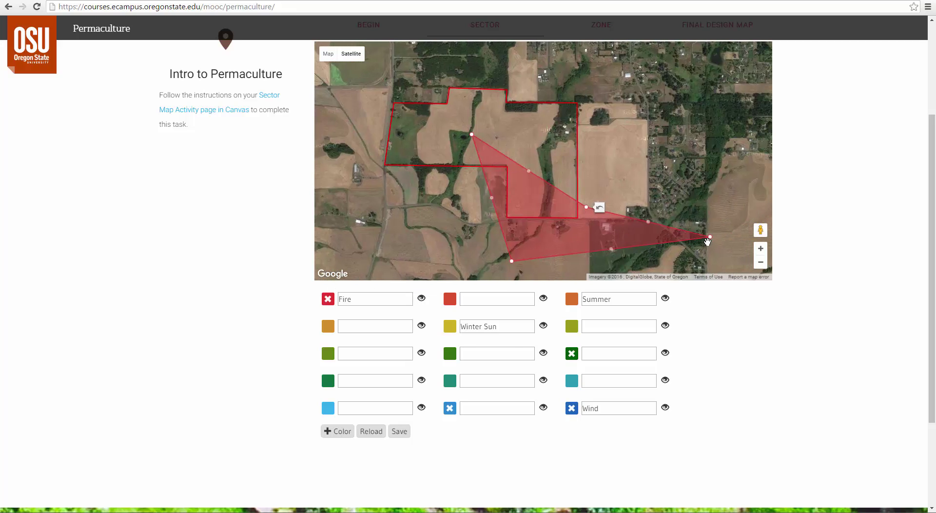
pyautogui.moveTo(611, 242); pyautogui.dragTo(603, 241)
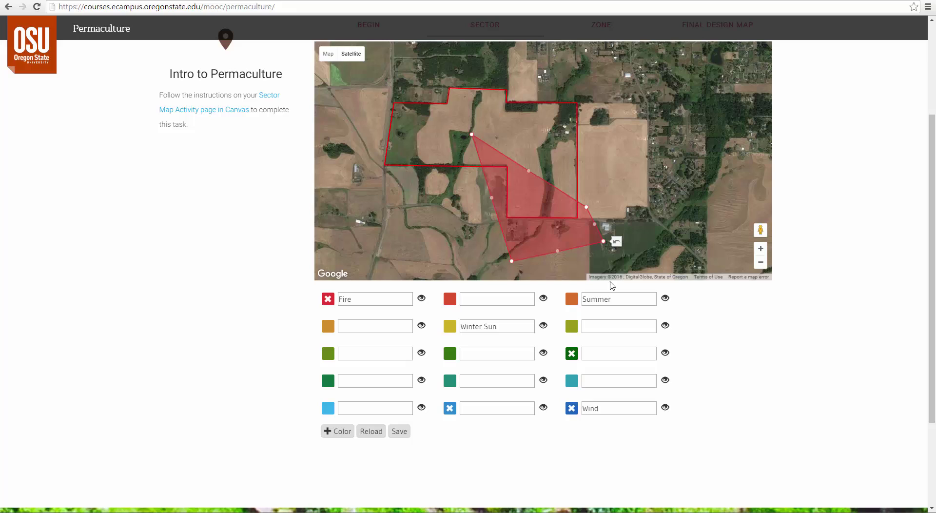
# Step: Label the second red colour 'traffic noise' and add and reshape its sector wedge
pyautogui.click(470, 299)
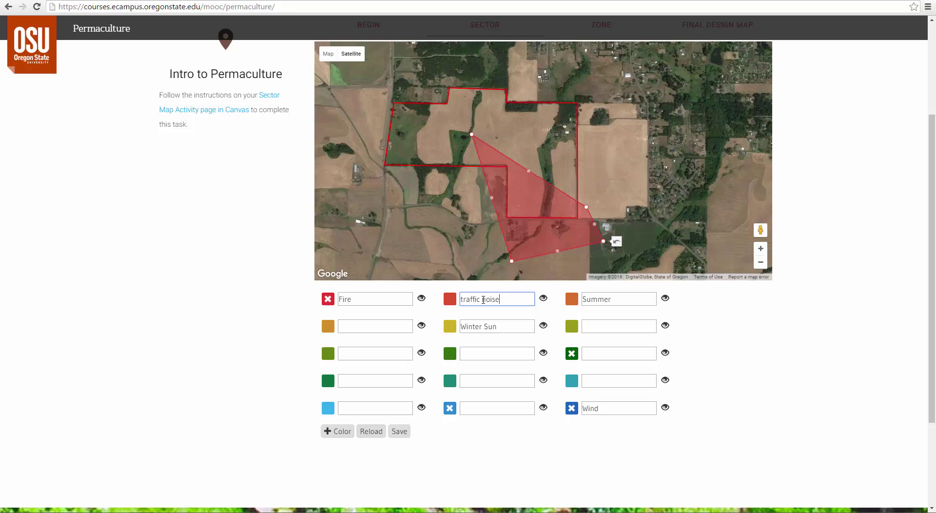
pyautogui.click(453, 302)
pyautogui.moveTo(404, 197); pyautogui.dragTo(461, 231)
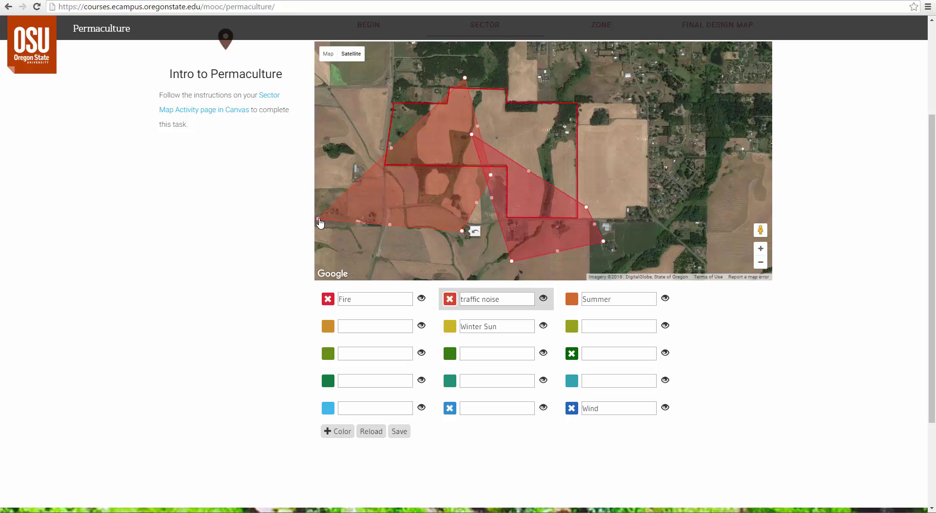
pyautogui.moveTo(319, 220); pyautogui.dragTo(388, 232)
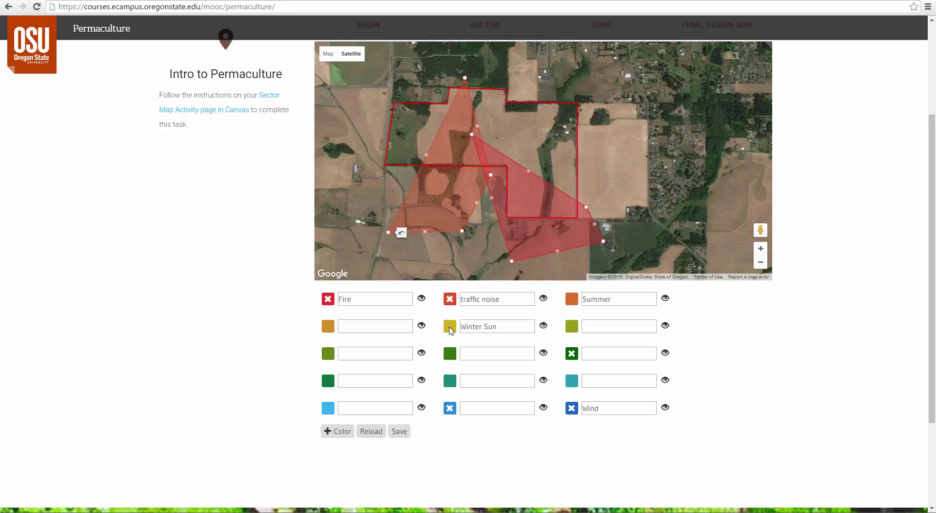
# Step: Reload to clear the unsaved sectors, then start an orange Summer sector
pyautogui.click(371, 432)
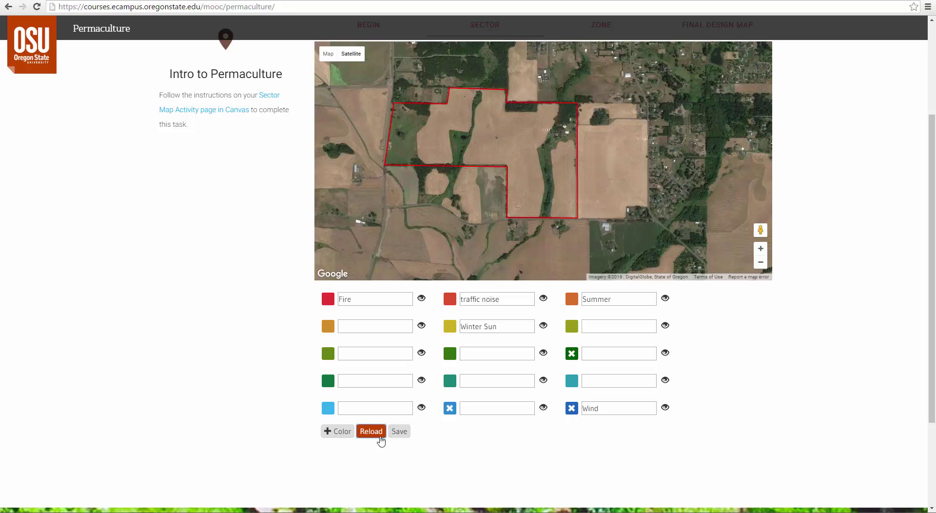
pyautogui.click(449, 299)
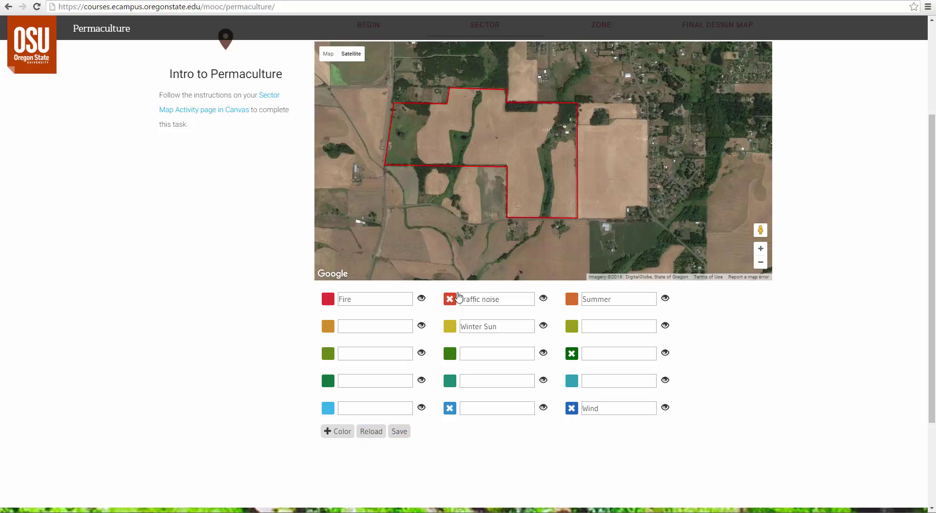
pyautogui.click(571, 299)
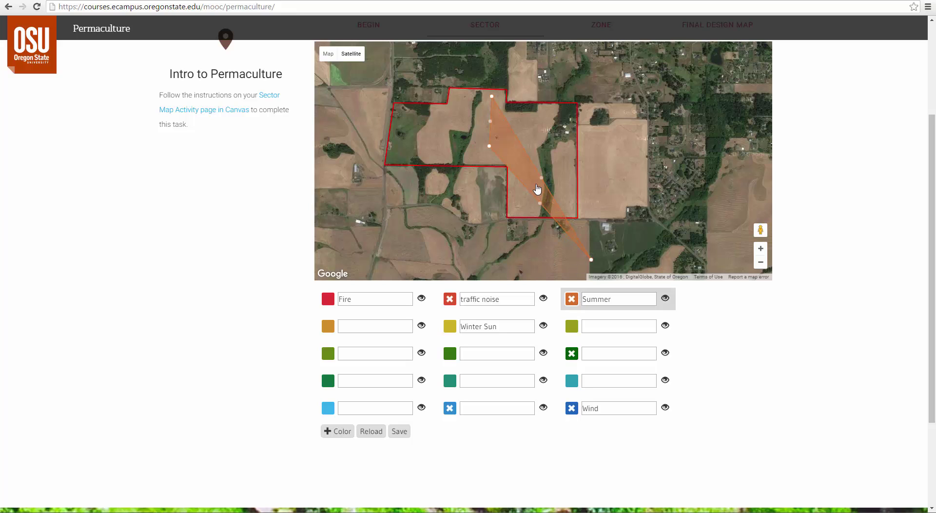
# Step: Add the yellow-green Winter Sun and green Wind wedges and move the Summer wedge up-left
pyautogui.moveTo(540, 181); pyautogui.dragTo(626, 195)
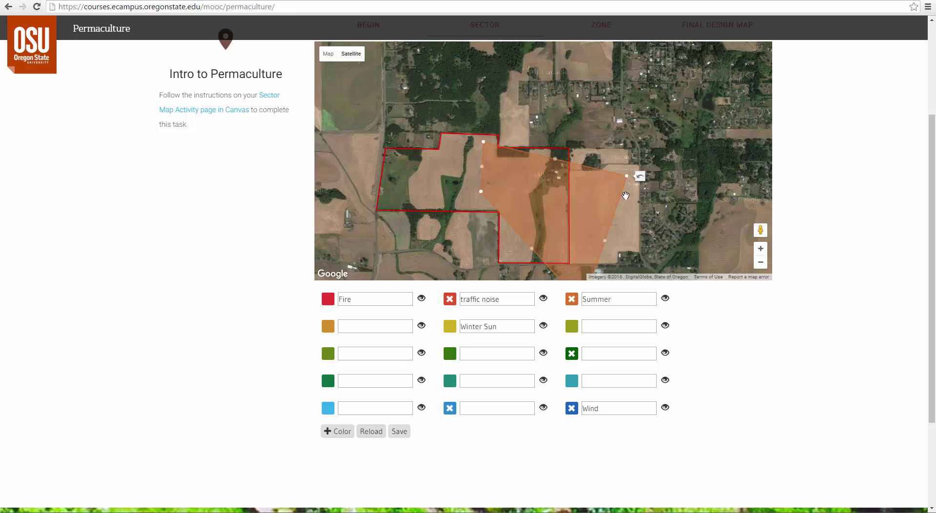
pyautogui.click(572, 328)
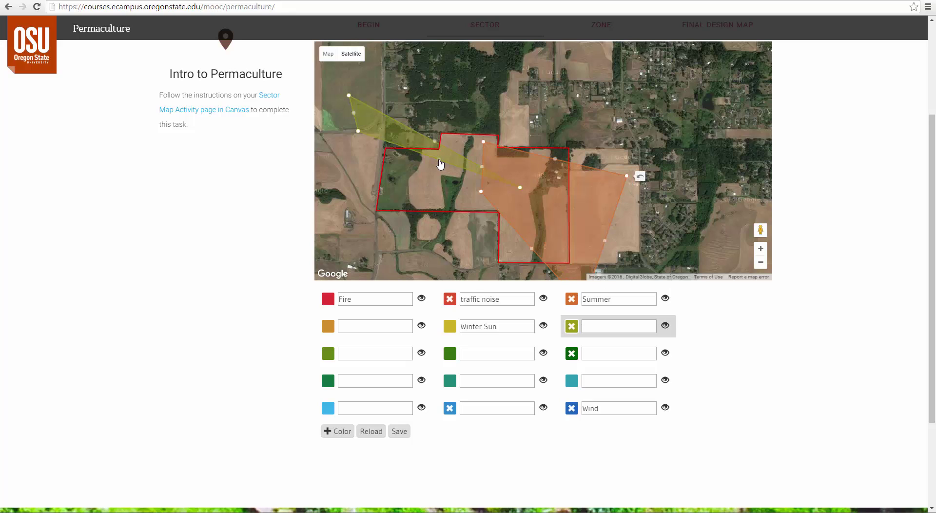
pyautogui.moveTo(440, 165); pyautogui.dragTo(429, 215)
pyautogui.click(449, 353)
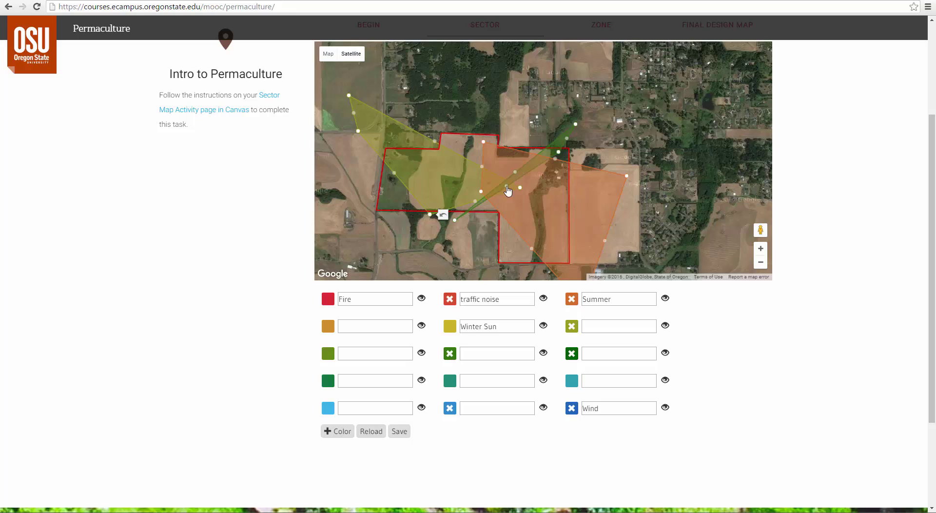
pyautogui.moveTo(515, 174); pyautogui.dragTo(469, 110)
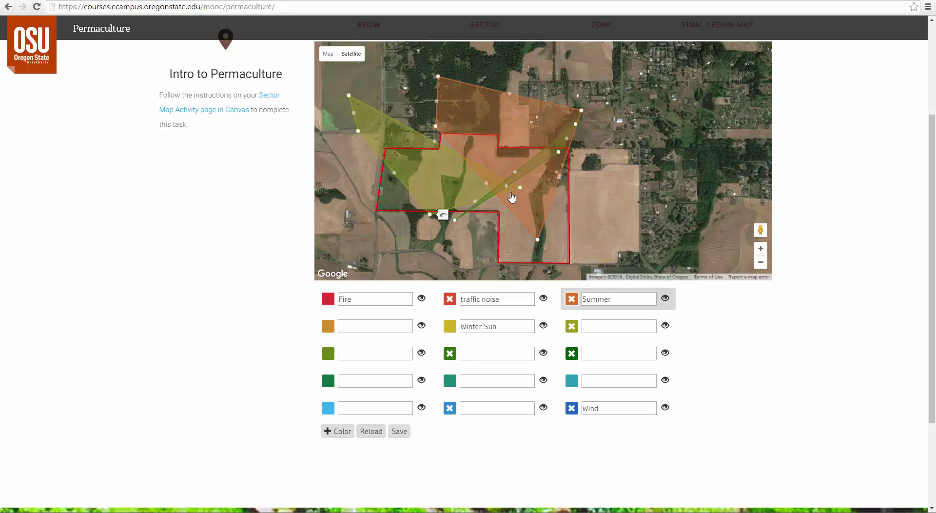
pyautogui.moveTo(454, 220); pyautogui.dragTo(619, 241)
# Step: Add a teal sector wedge, shift it right, and recentre the map on the sectors
pyautogui.click(575, 387)
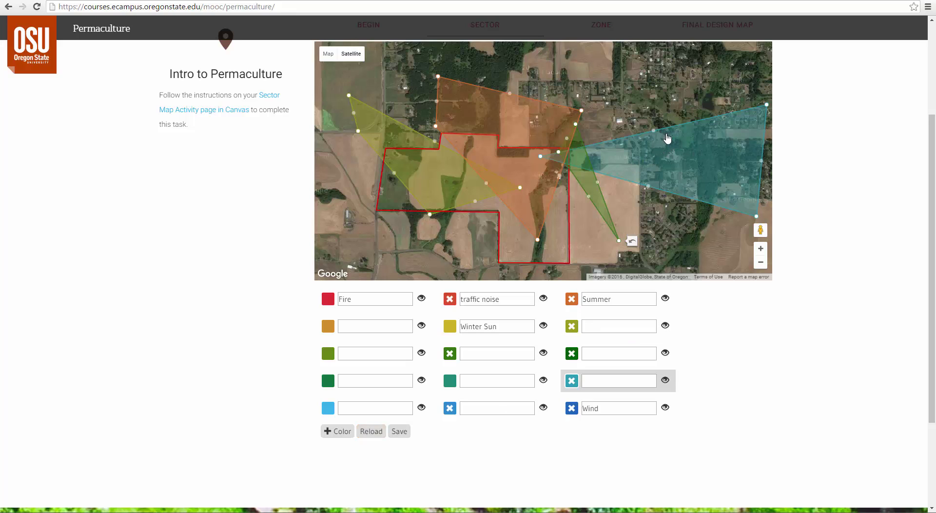
pyautogui.moveTo(661, 135); pyautogui.dragTo(832, 134)
pyautogui.moveTo(576, 172); pyautogui.dragTo(766, 167)
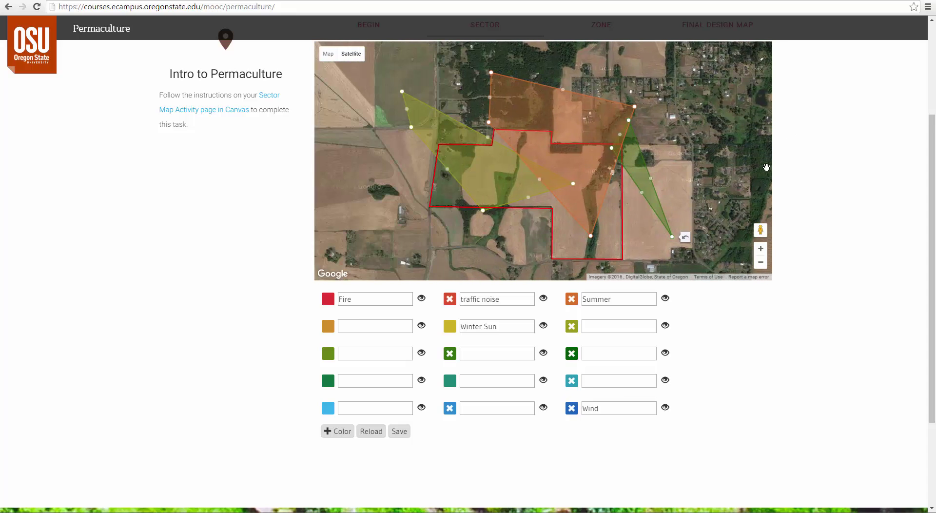
pyautogui.moveTo(686, 124); pyautogui.dragTo(711, 126)
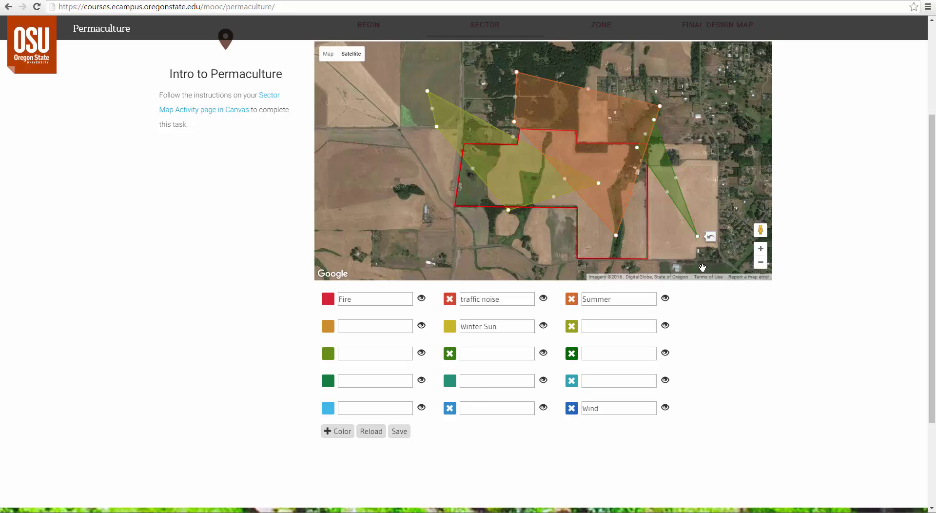
pyautogui.click(366, 431)
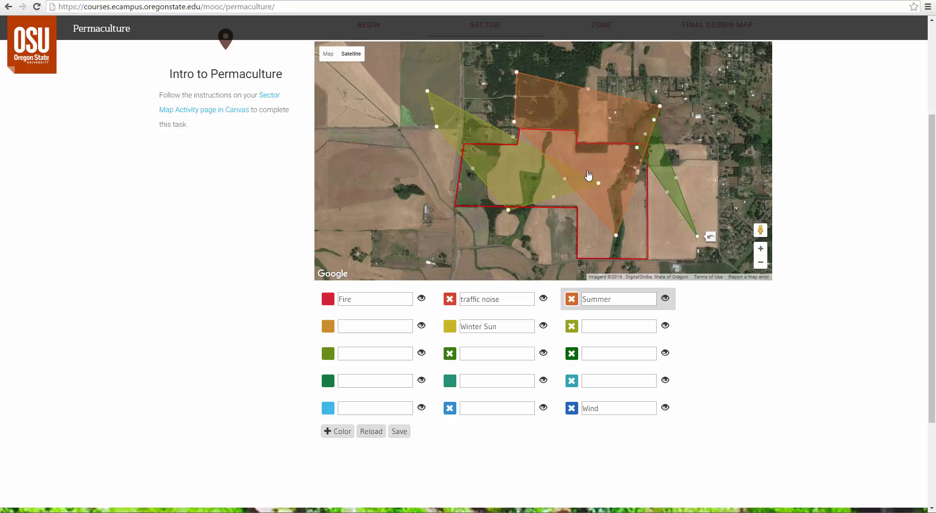
# Step: Save the Fire, traffic noise, Summer, Winter Sun and Wind sectors and close the confirmation
pyautogui.click(398, 433)
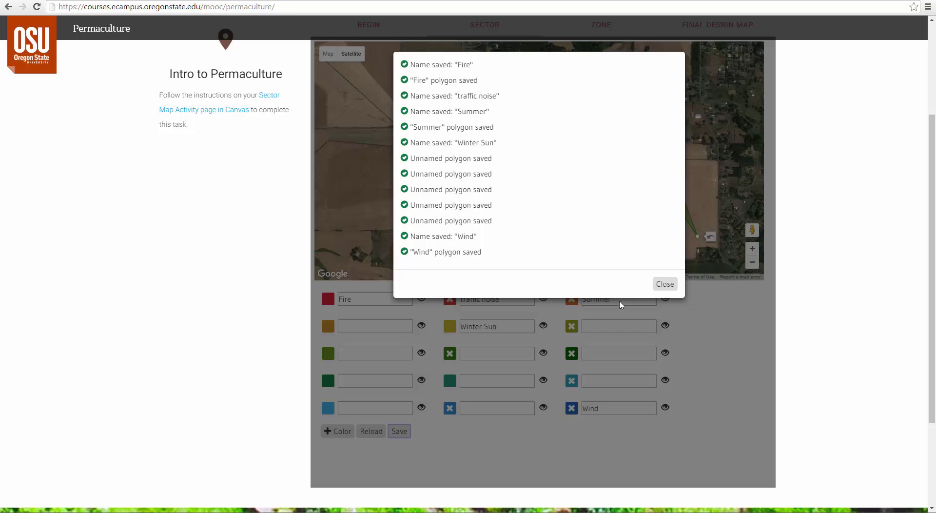
pyautogui.click(666, 286)
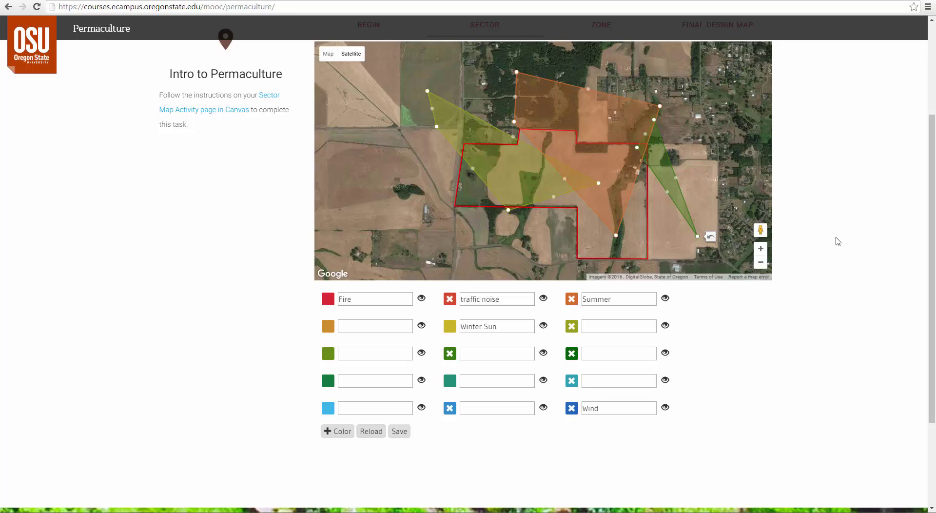
pyautogui.scroll(3, 839, 242)
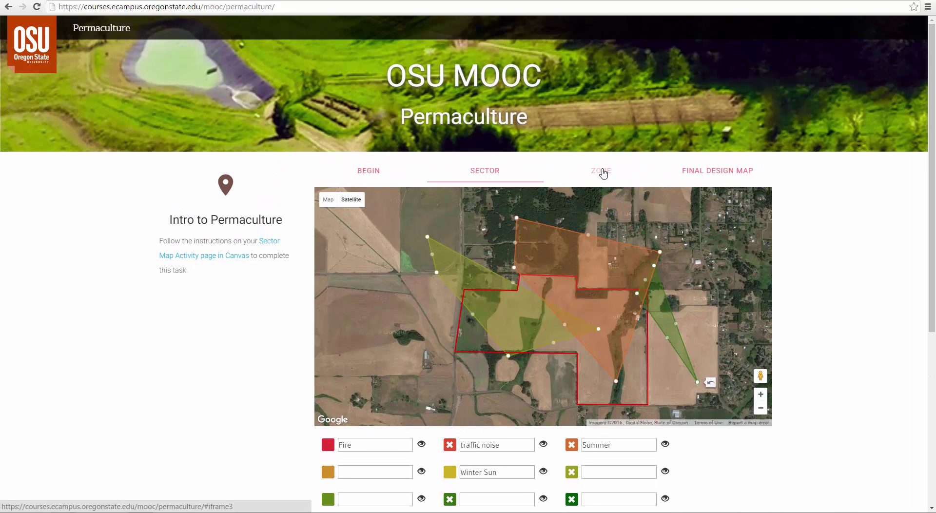
# Step: Switch to the ZONE tab and zoom out so the whole red farm boundary is centred
pyautogui.click(603, 173)
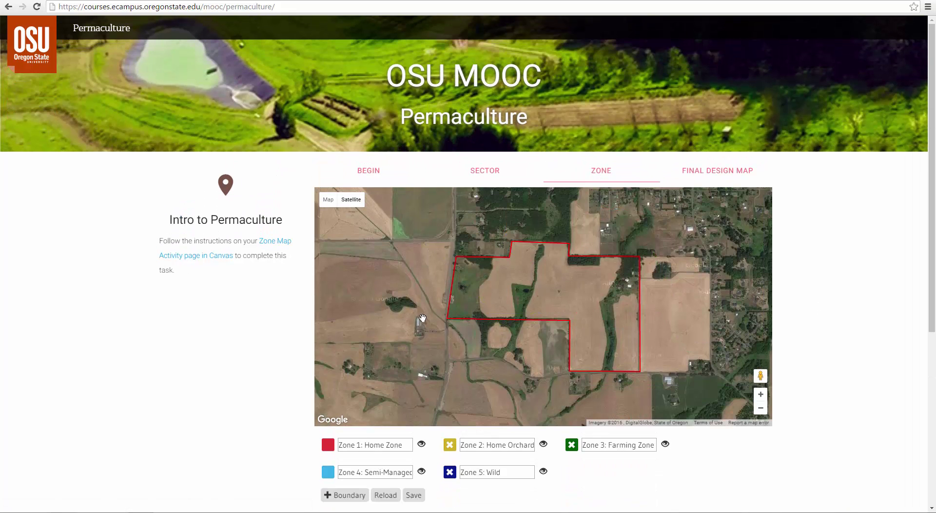
pyautogui.moveTo(422, 317); pyautogui.dragTo(236, 293)
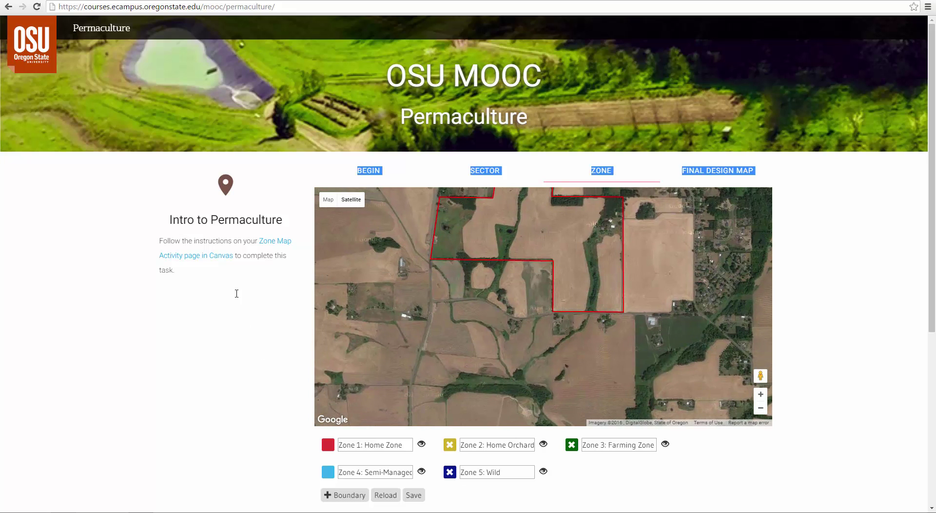
pyautogui.scroll(-2, 266, 361)
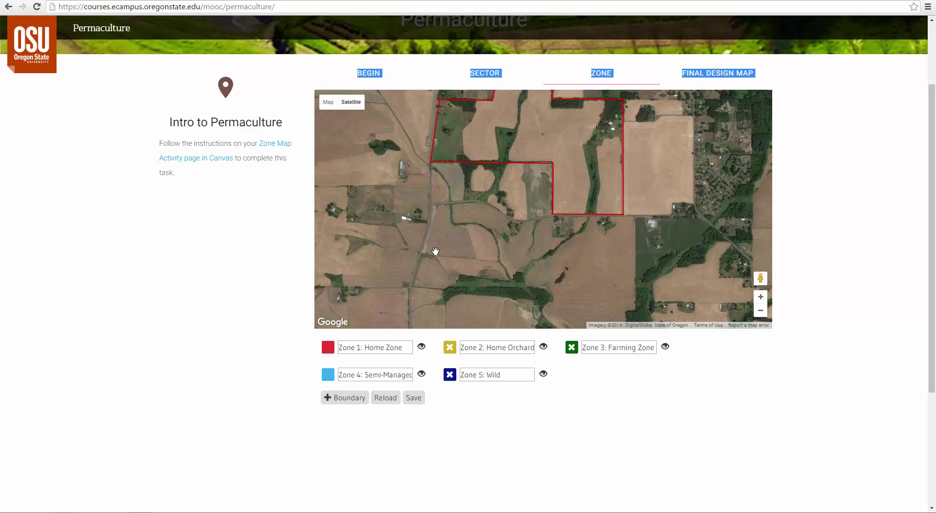
pyautogui.scroll(1, 432, 251)
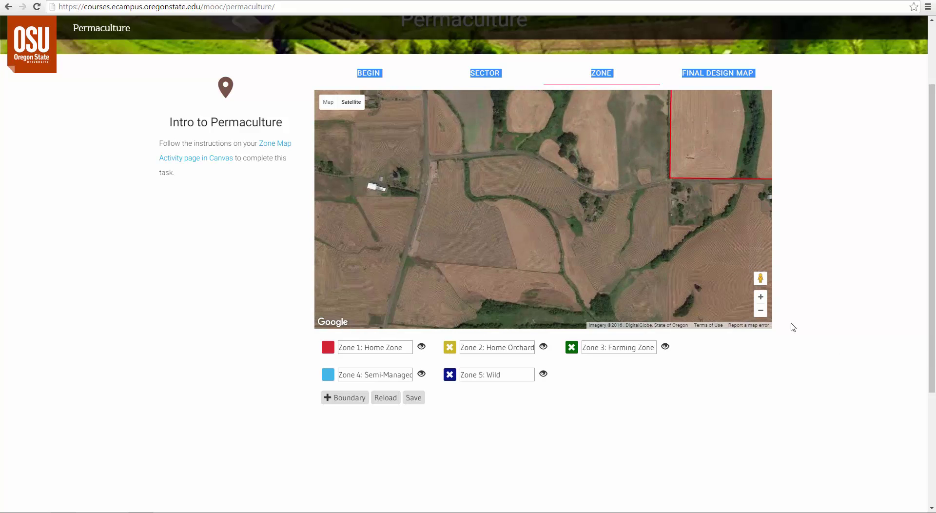
pyautogui.click(760, 310)
pyautogui.click(760, 310)
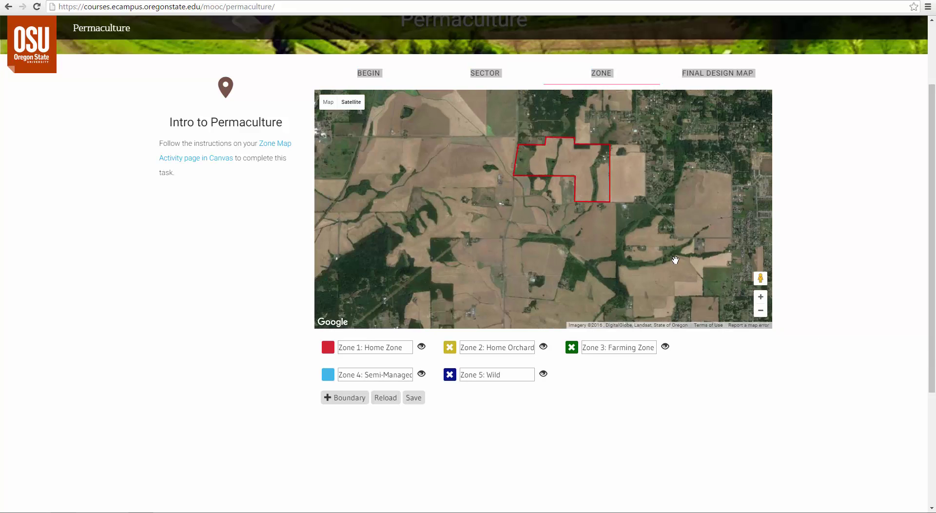
pyautogui.moveTo(676, 260); pyautogui.dragTo(632, 287)
# Step: Draw the red Zone 1 Home Zone and light blue Zone 4 polygons, pulling corners into the farm
pyautogui.click(328, 347)
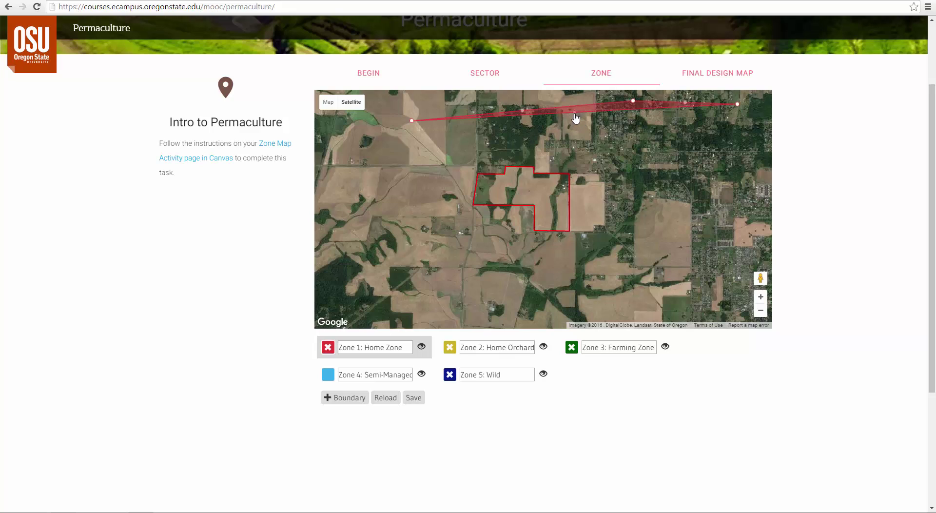
pyautogui.moveTo(577, 115); pyautogui.dragTo(545, 202)
pyautogui.click(545, 208)
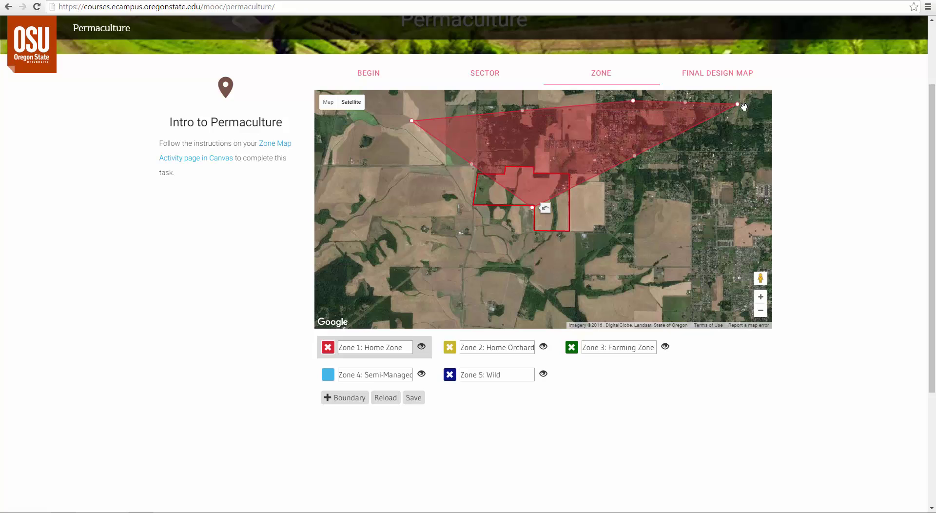
pyautogui.moveTo(599, 134); pyautogui.dragTo(594, 126)
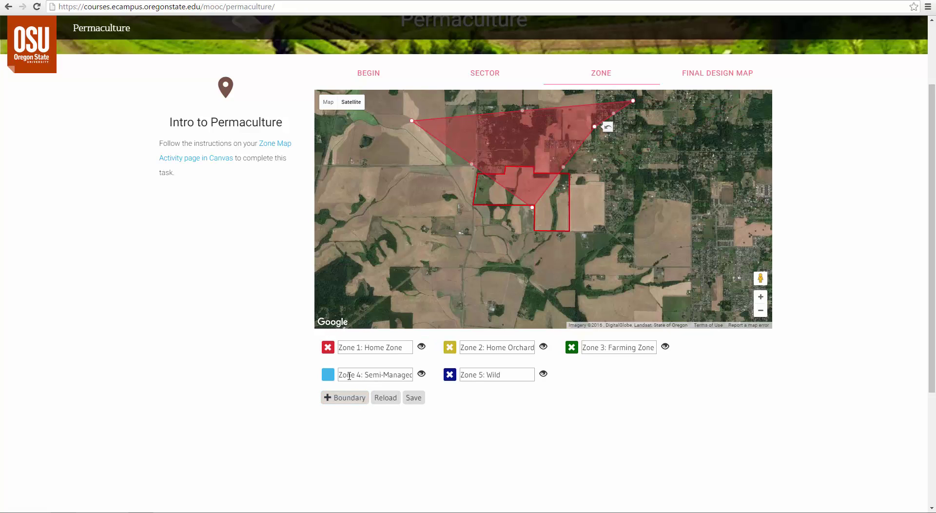
pyautogui.click(330, 376)
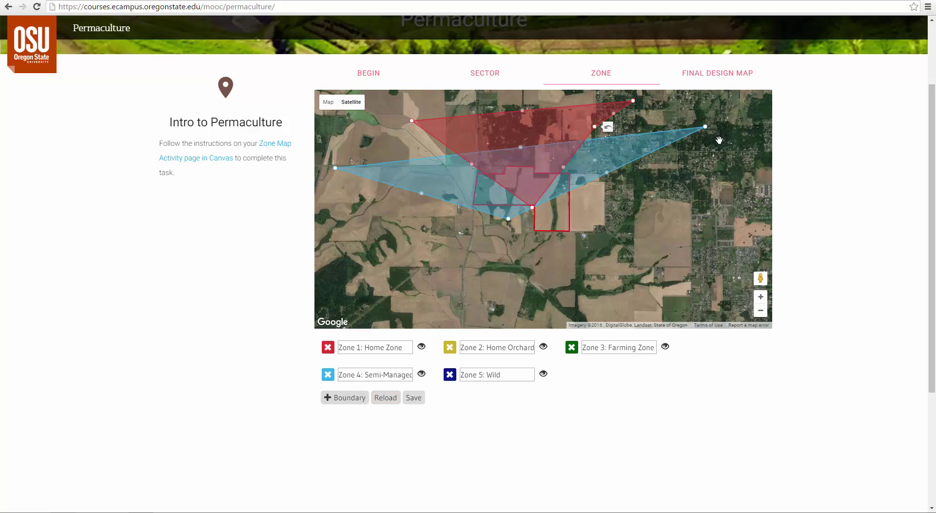
pyautogui.moveTo(707, 129); pyautogui.dragTo(612, 143)
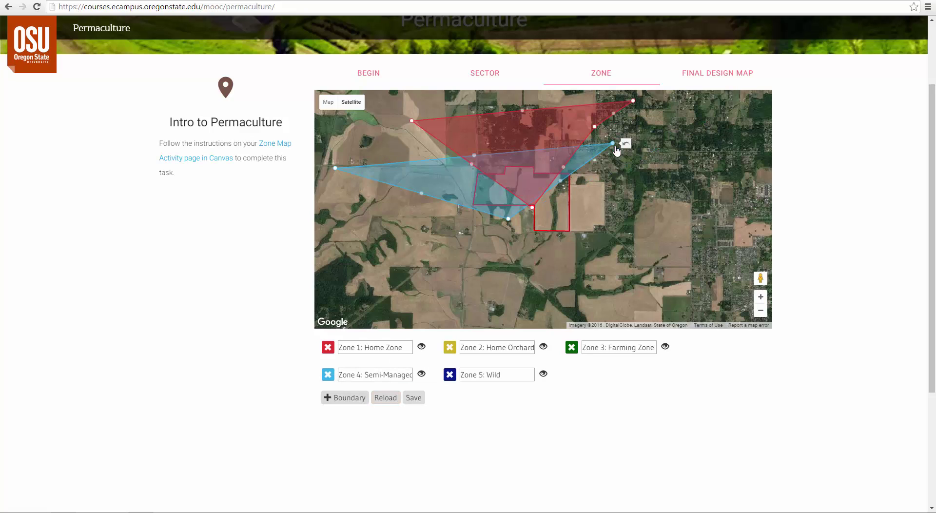
# Step: Reload to discard unsaved zones, then add and widen the dark blue Zone 5: Wild polygon
pyautogui.click(385, 398)
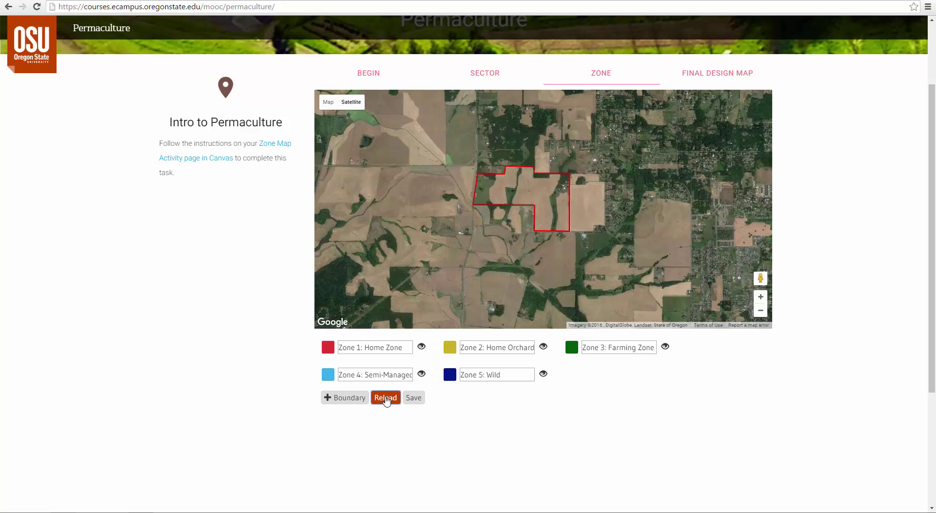
pyautogui.click(448, 375)
pyautogui.moveTo(489, 215); pyautogui.dragTo(553, 164)
# Step: Add the green Zone 3: Farming Zone polygon with a new lower corner and pulled-in right tip
pyautogui.click(577, 346)
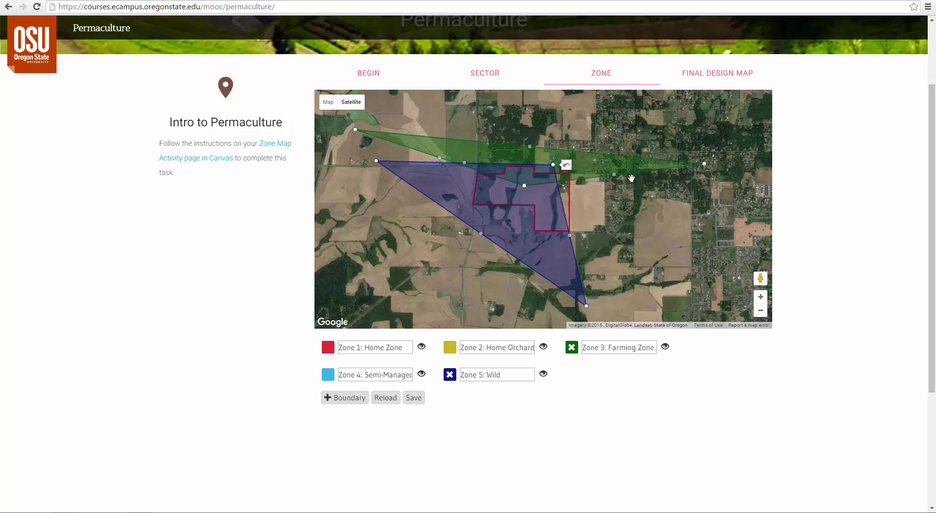
pyautogui.moveTo(615, 176); pyautogui.dragTo(604, 200)
pyautogui.moveTo(686, 164); pyautogui.dragTo(604, 166)
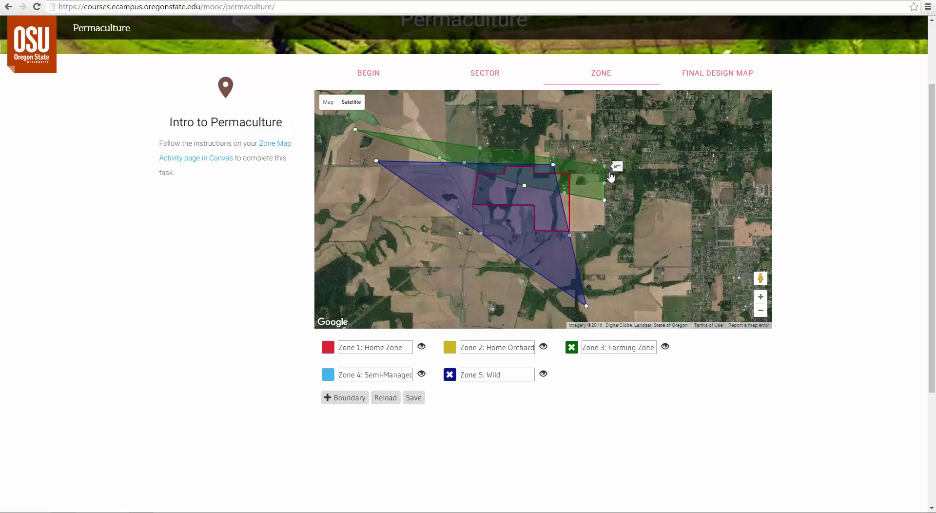
# Step: Add and enlarge the yellow Zone 2: Home Orchard polygon, undoing its top-left corner move
pyautogui.click(450, 349)
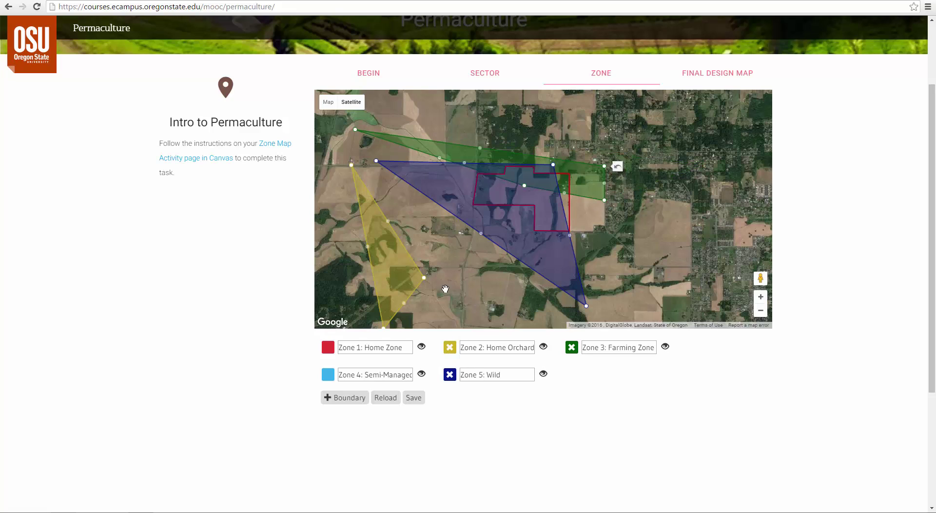
pyautogui.moveTo(423, 278); pyautogui.dragTo(544, 211)
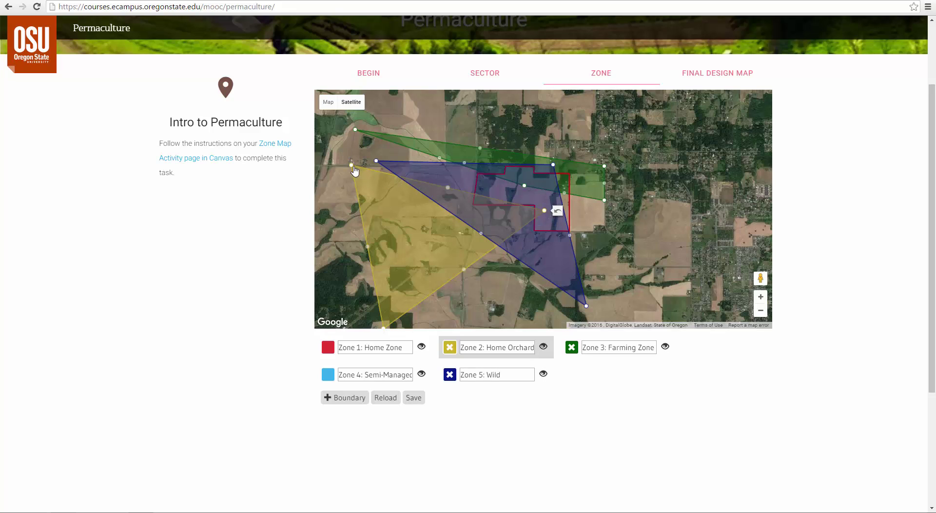
pyautogui.moveTo(352, 166); pyautogui.dragTo(410, 201)
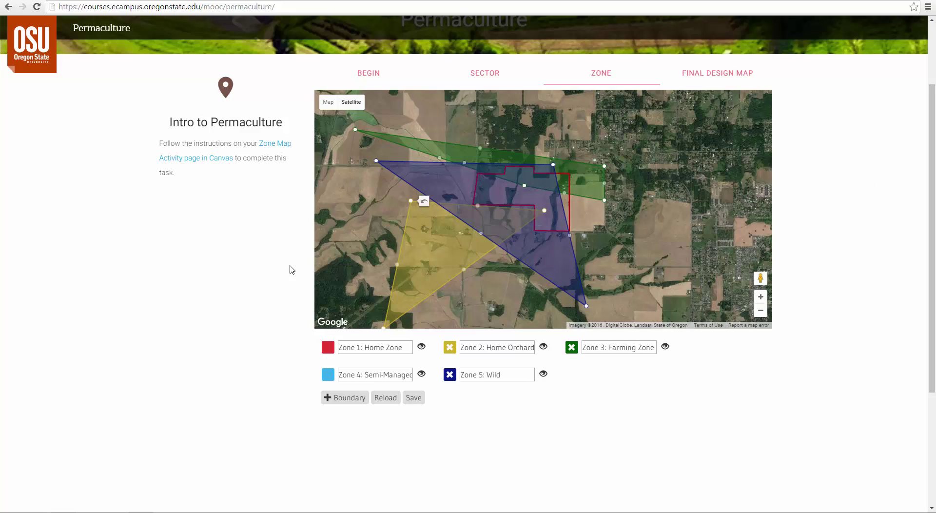
pyautogui.click(424, 202)
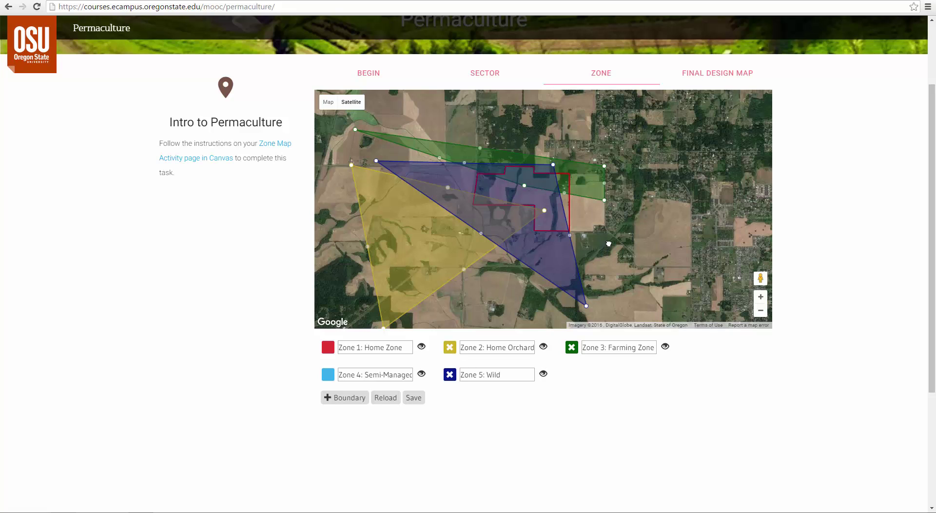
pyautogui.moveTo(609, 244); pyautogui.dragTo(637, 223)
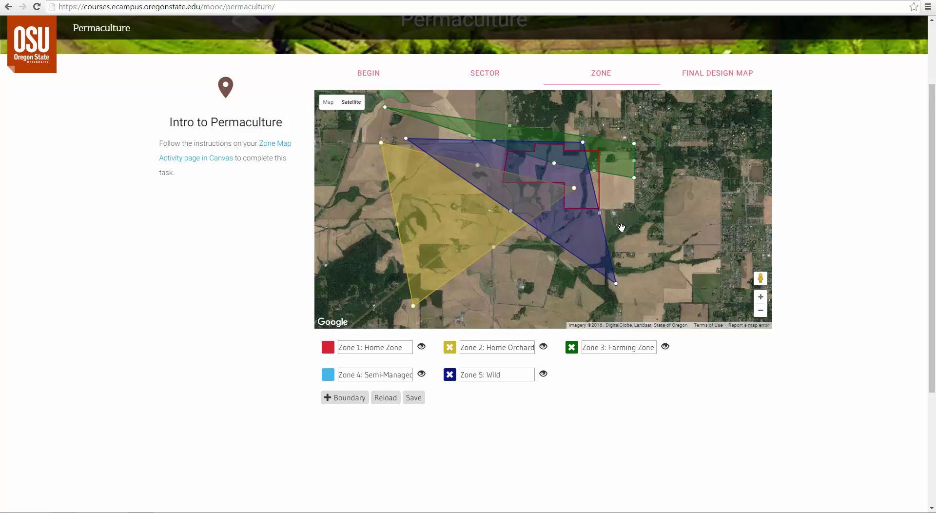
# Step: Save the Home Orchard, Farming Zone and Wild polygons and close the confirmation
pyautogui.click(412, 402)
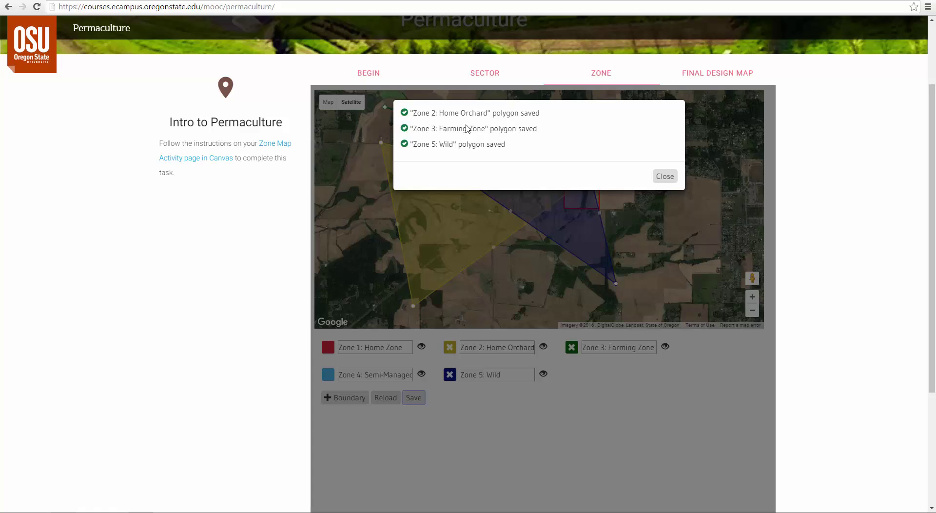
pyautogui.click(665, 176)
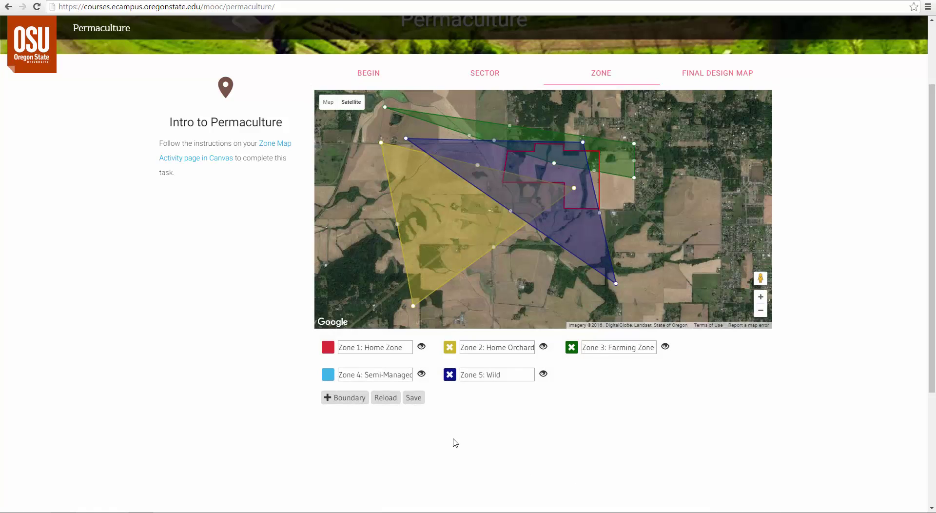
pyautogui.scroll(2, 845, 135)
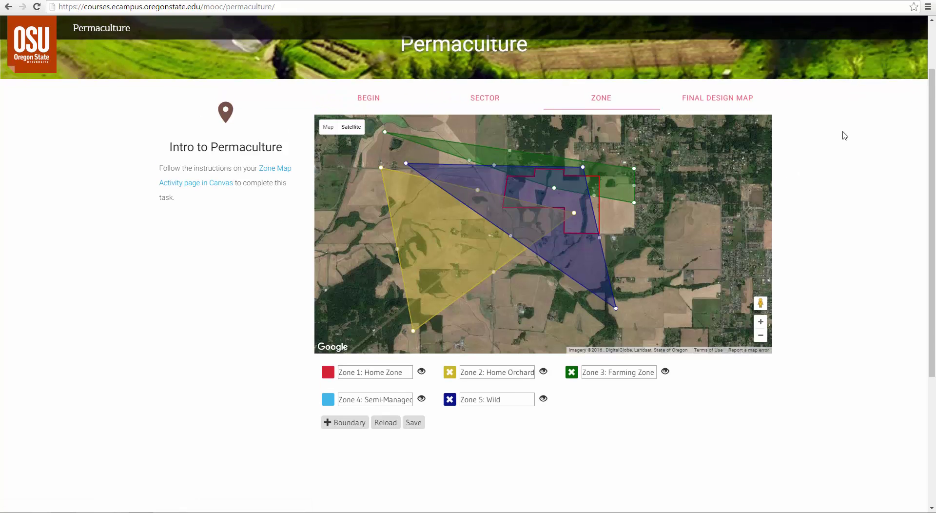
pyautogui.scroll(3, 845, 136)
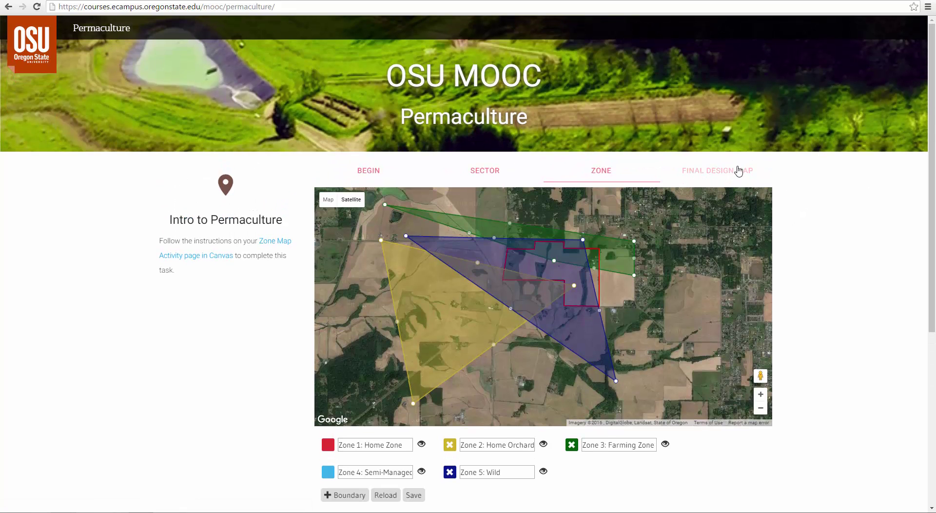